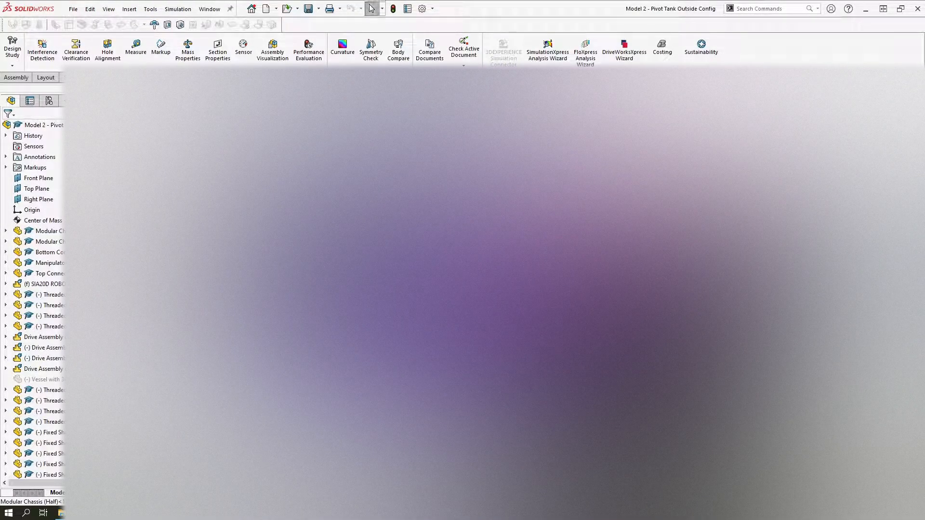
click(55, 347)
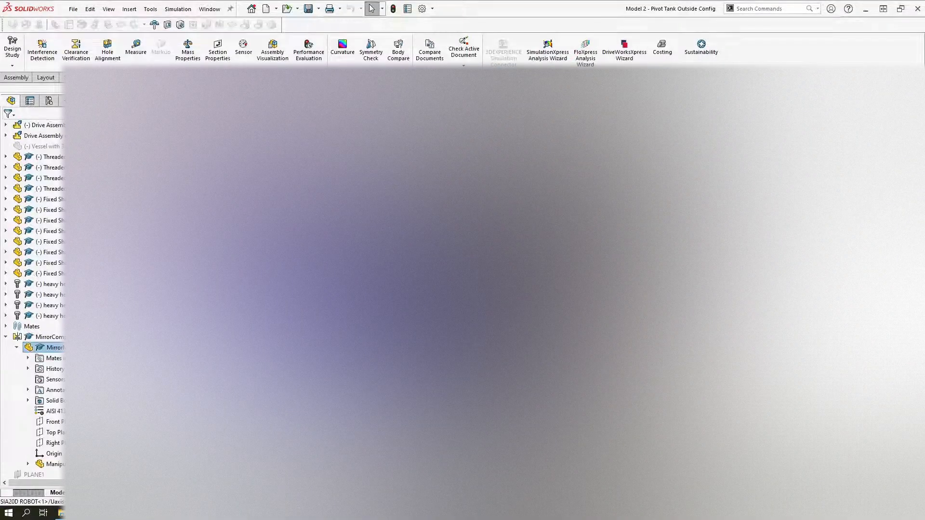
click(48, 125)
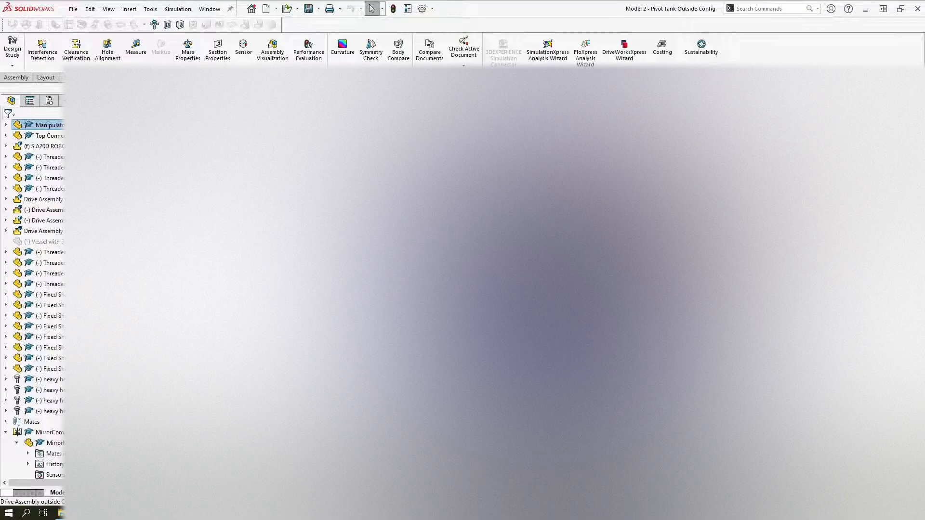
key(Escape)
Open the Bottom Connector Plate part from the assembly in its own window and show it in isometric view.
scroll(522, 331, down, 2)
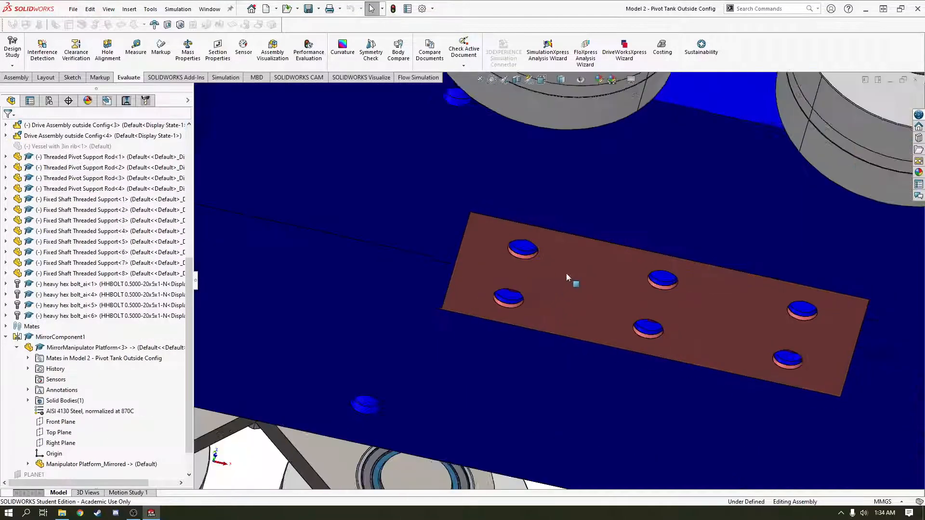
click(580, 282)
right_click(585, 273)
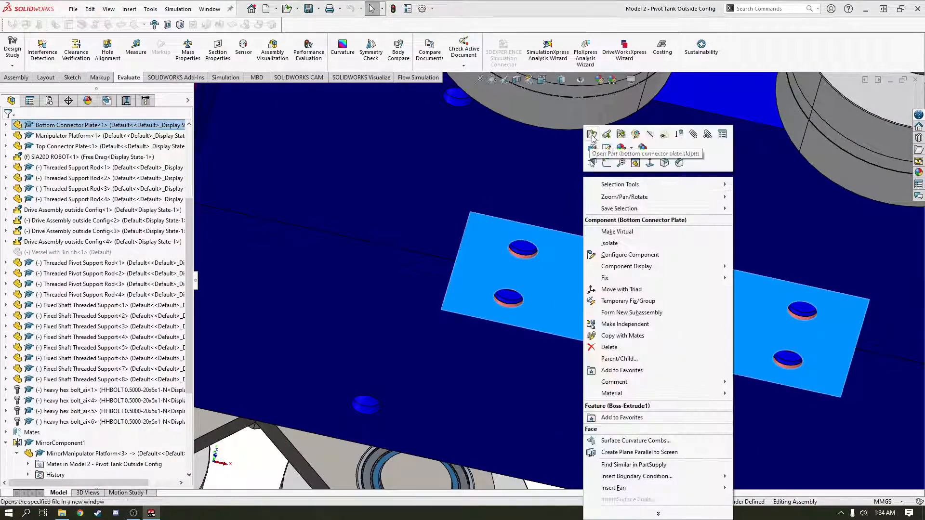
click(417, 298)
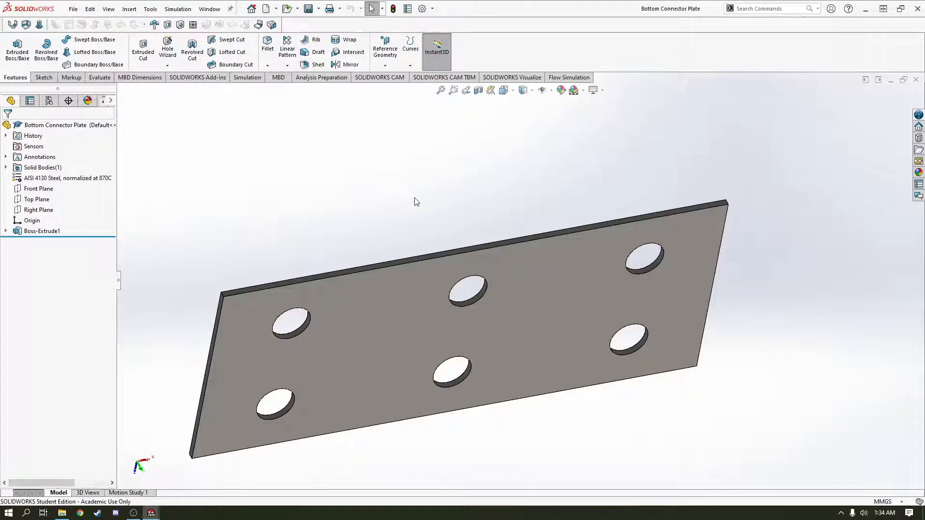
middle_drag(417, 202, 504, 337)
key(ctrl+7)
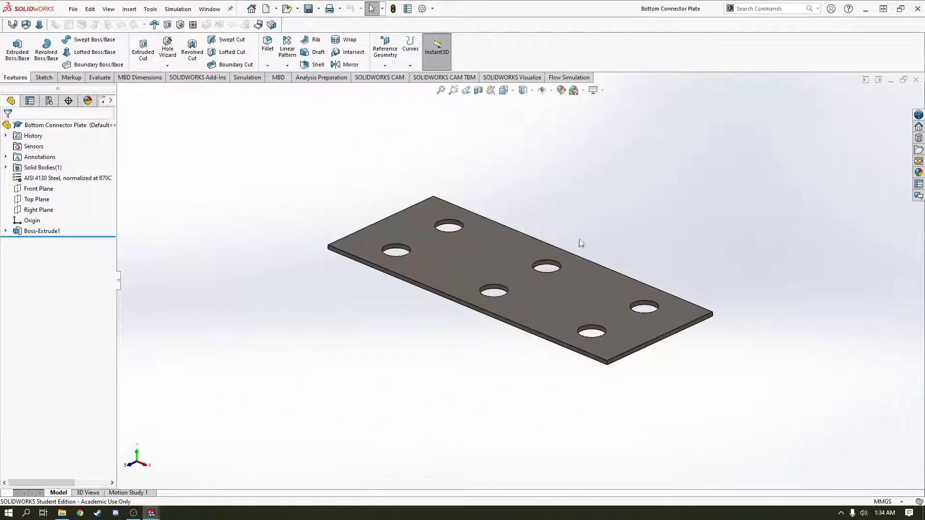
Create a new static simulation study for the plate, keeping the name Static 1.
click(195, 77)
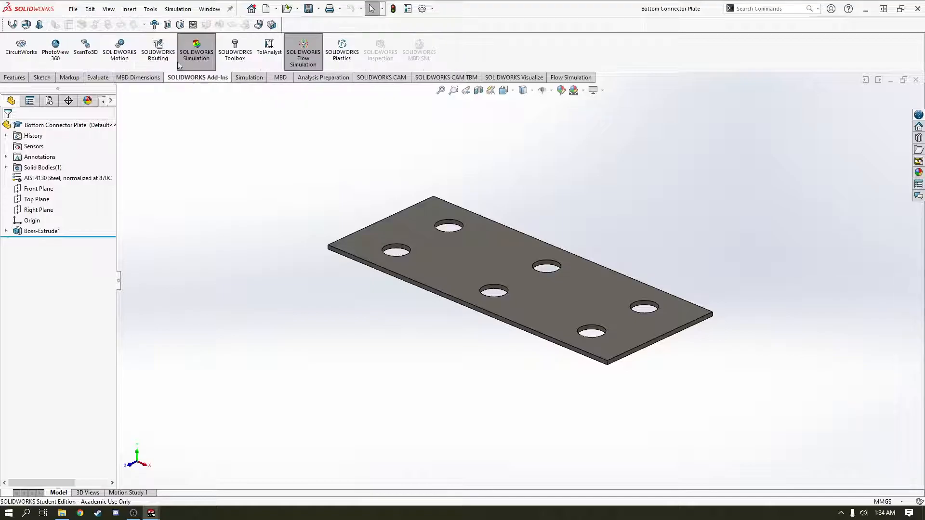
click(248, 77)
click(12, 46)
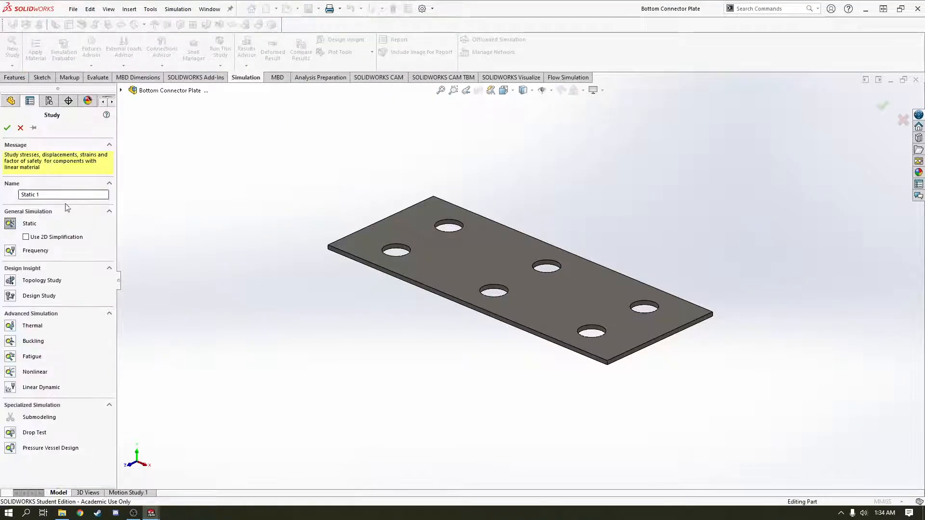
click(8, 128)
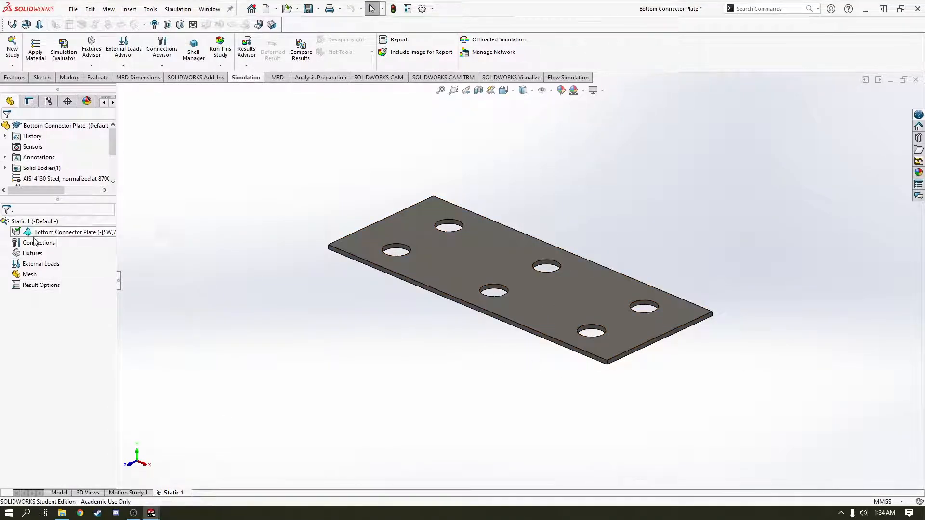
Apply a 250 N normal force per item to the plate's large upper face.
right_click(43, 264)
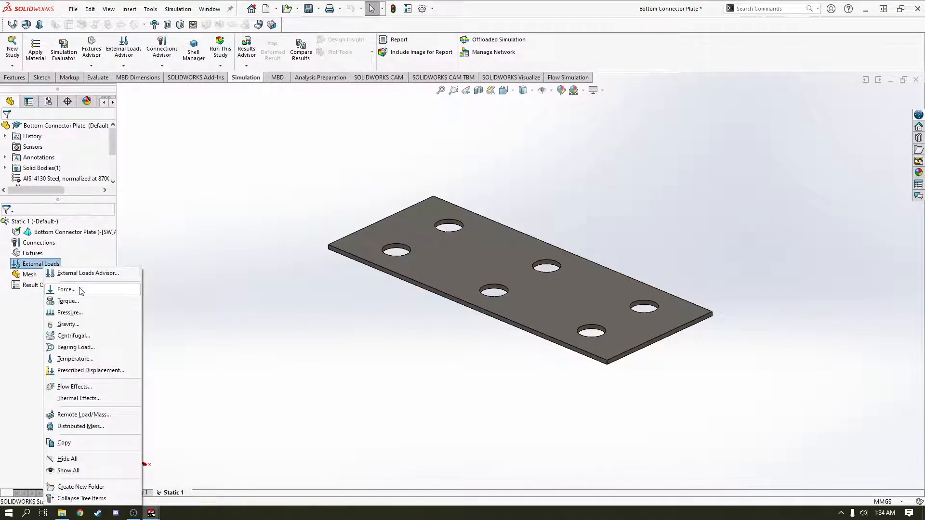
click(79, 290)
click(490, 262)
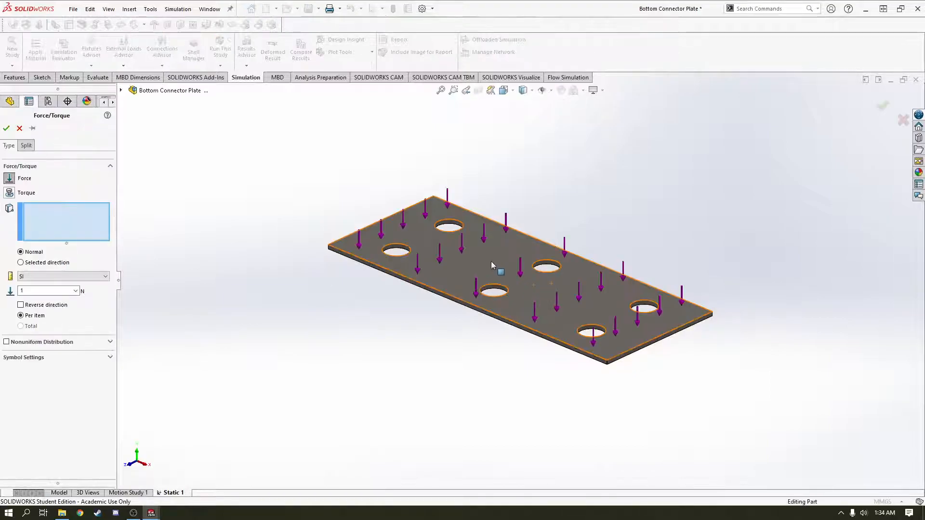
text(250)
click(6, 127)
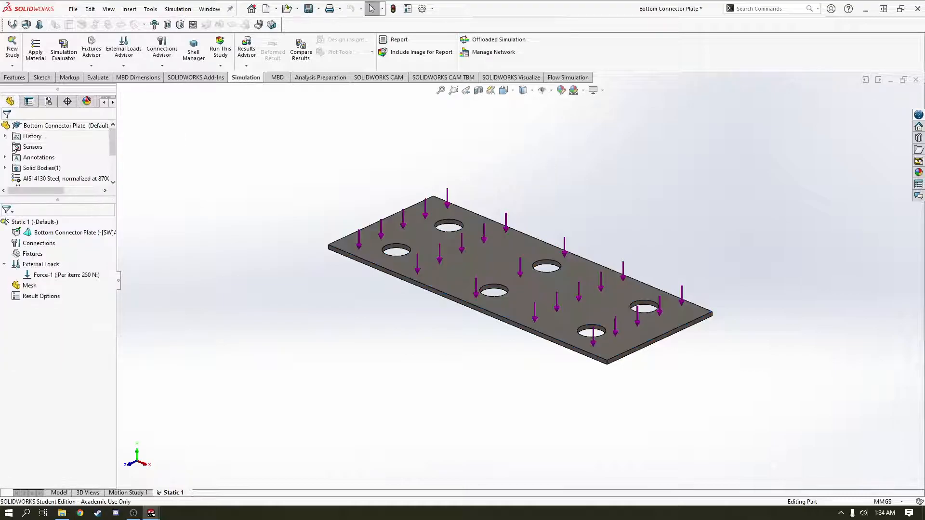
Add a Fixed Geometry fixture to the two short end faces of the plate.
right_click(32, 253)
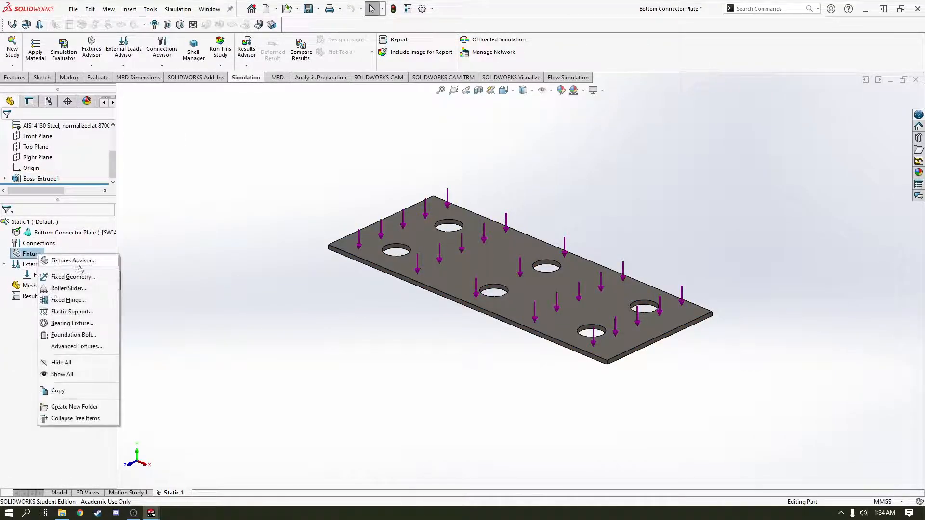
click(48, 261)
scroll(669, 339, down, 5)
click(510, 324)
middle_drag(510, 323, 401, 369)
click(401, 369)
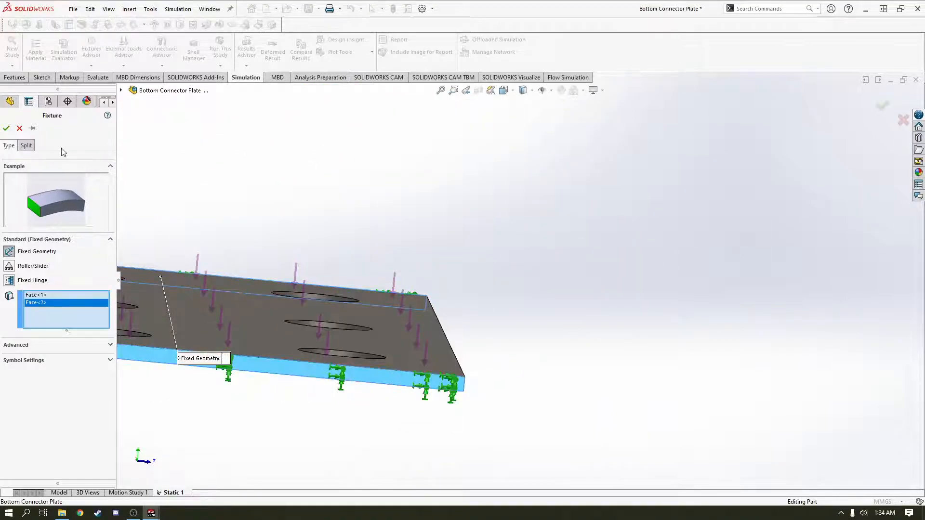
key(Return)
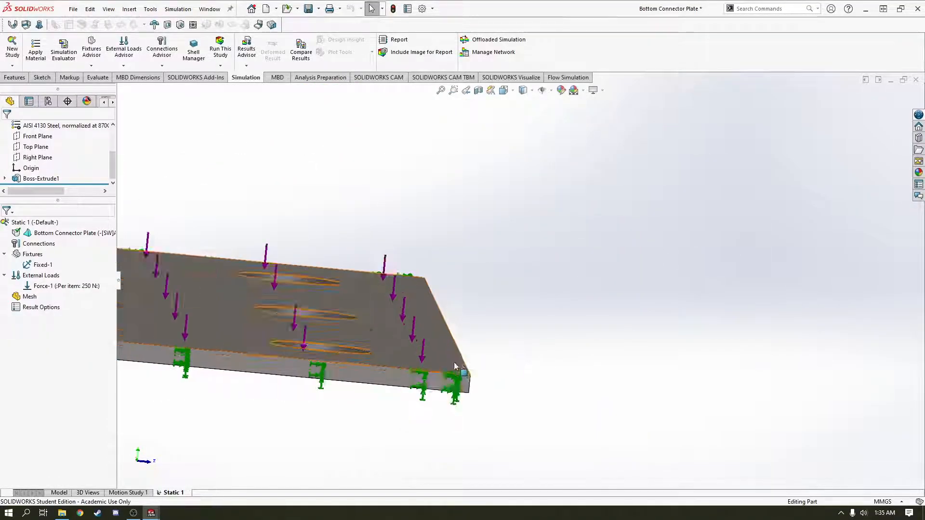
Run the Static 1 study.
scroll(453, 371, up, 2)
right_click(39, 223)
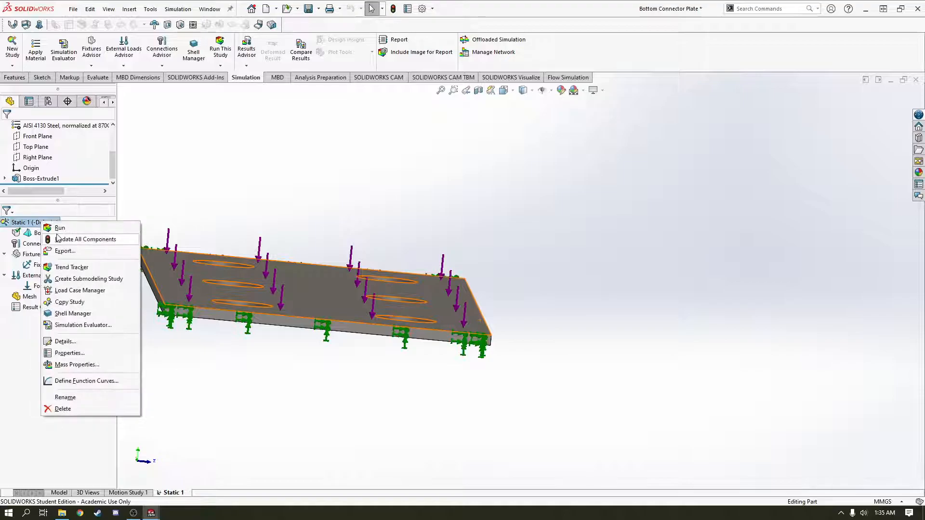
click(58, 234)
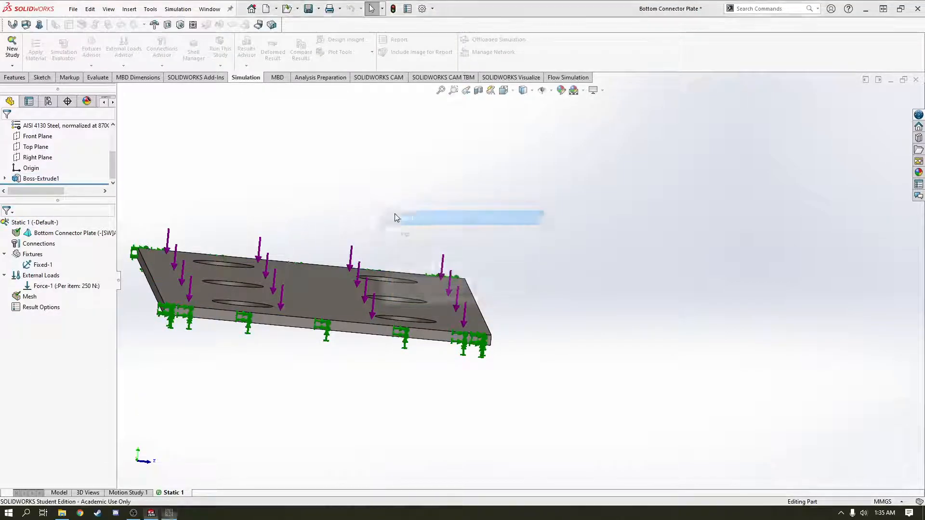
Examine the von Mises stress plot around the fixed ends and holes, comparing it with the material's yield strength.
middle_drag(556, 378, 458, 408)
scroll(395, 314, up, 4)
middle_drag(335, 299, 320, 270)
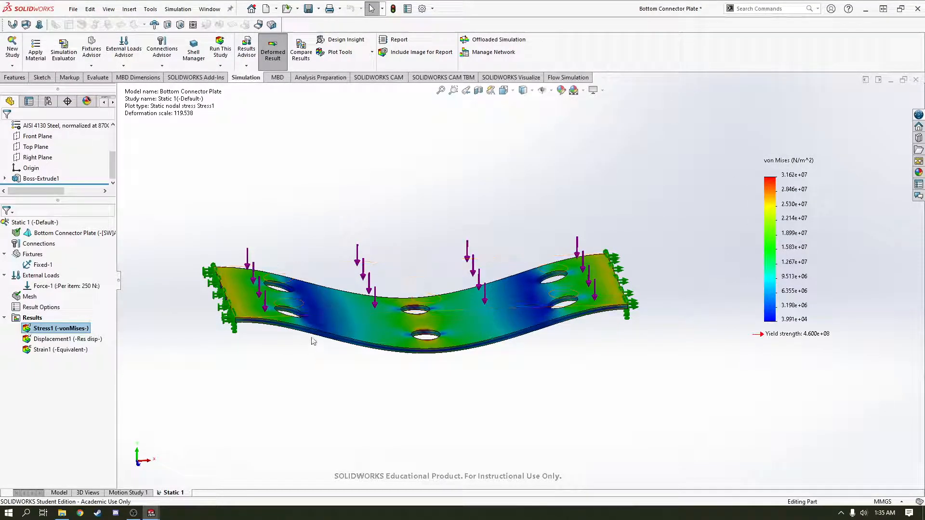
scroll(293, 328, up, 4)
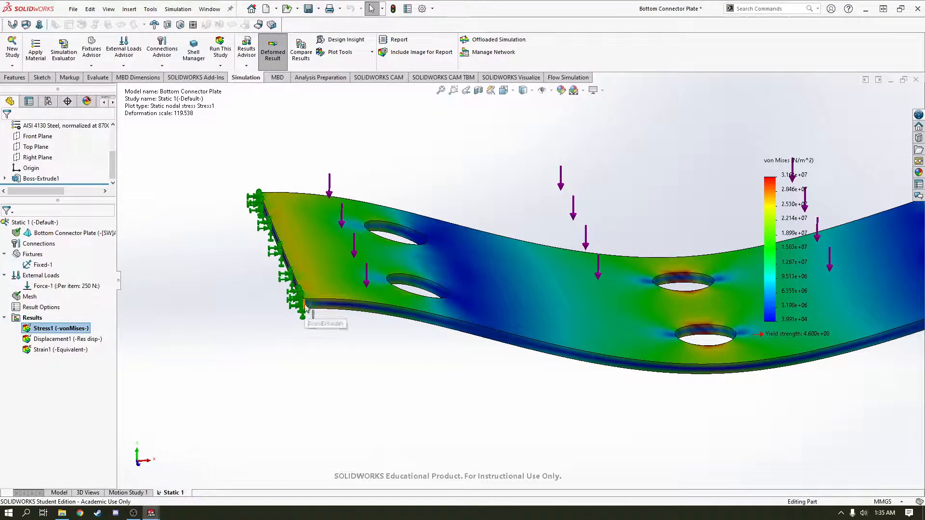
key(f)
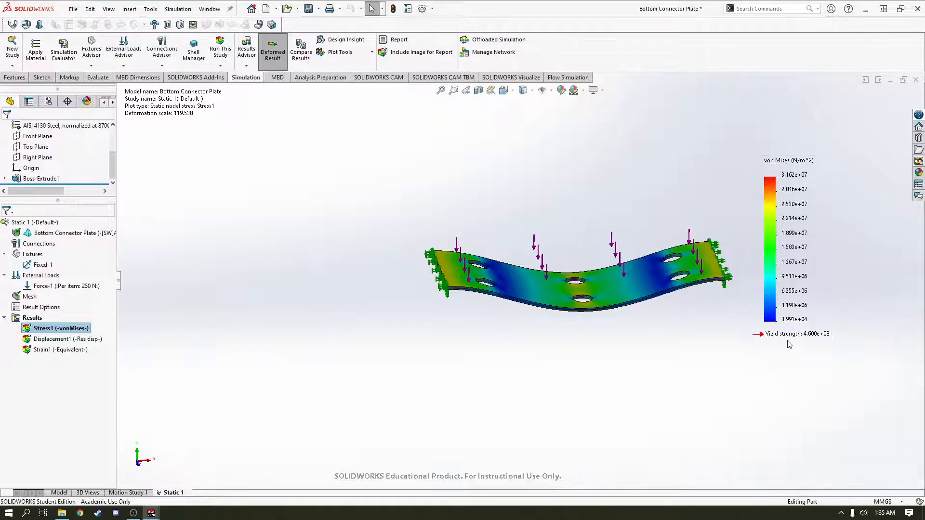
scroll(681, 274, down, 4)
scroll(364, 278, up, 2)
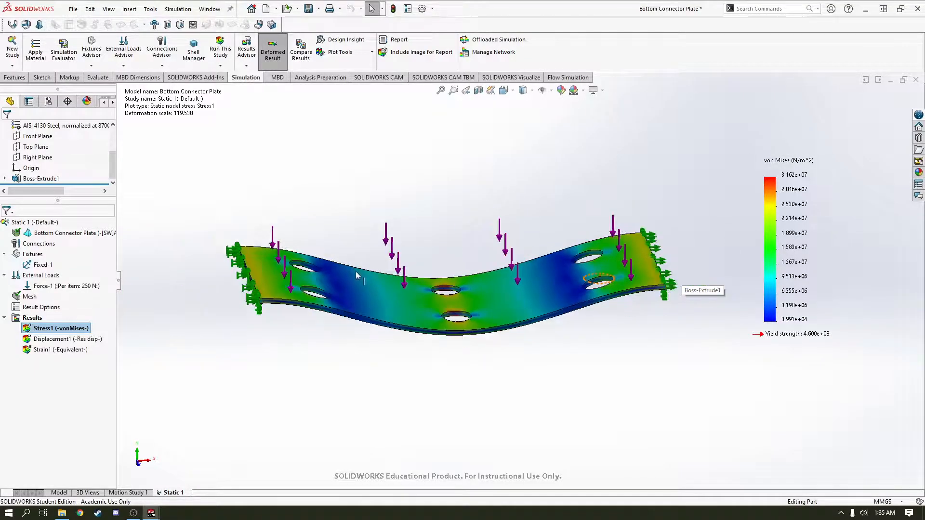
scroll(361, 265, down, 1)
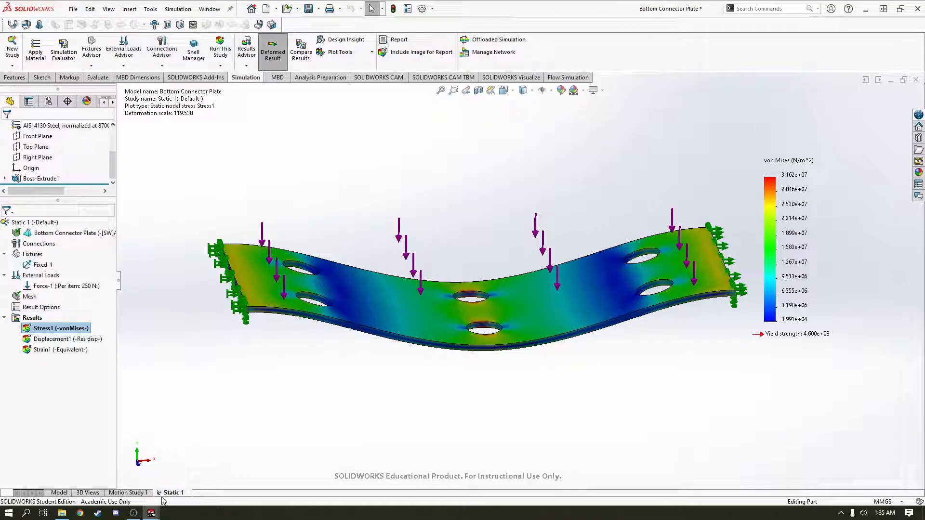
Create a new design study for the plate alongside the static study.
right_click(178, 495)
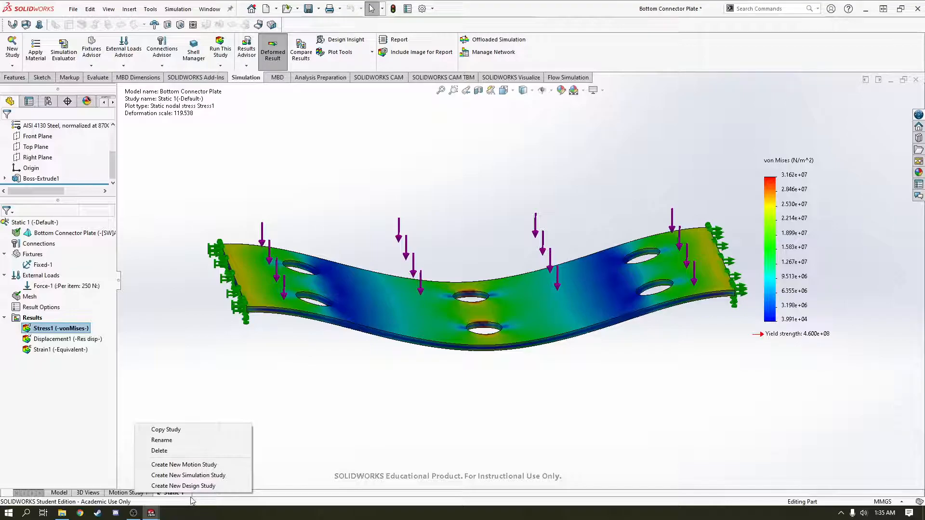
click(193, 485)
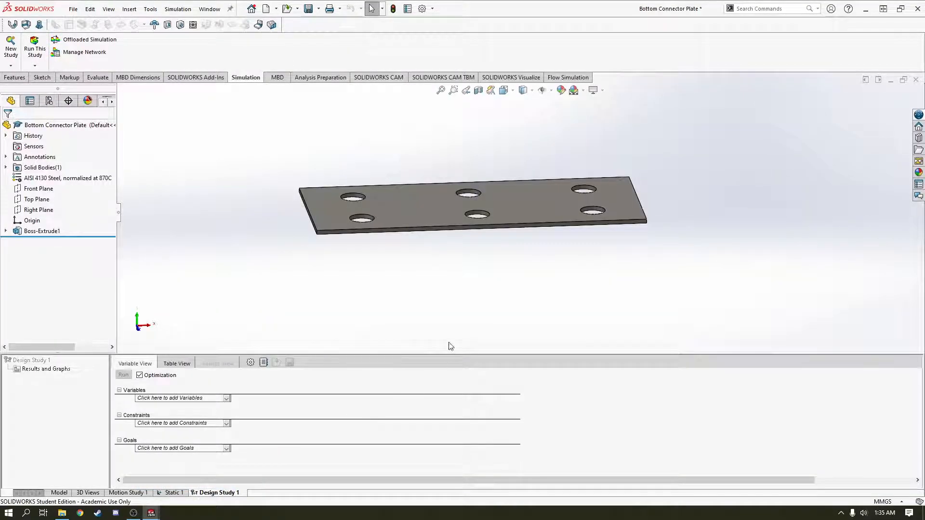
Examine the plate's edges, thickness and holes together with the design study's Variables, Constraints and Goals sections.
middle_drag(547, 278, 806, 312)
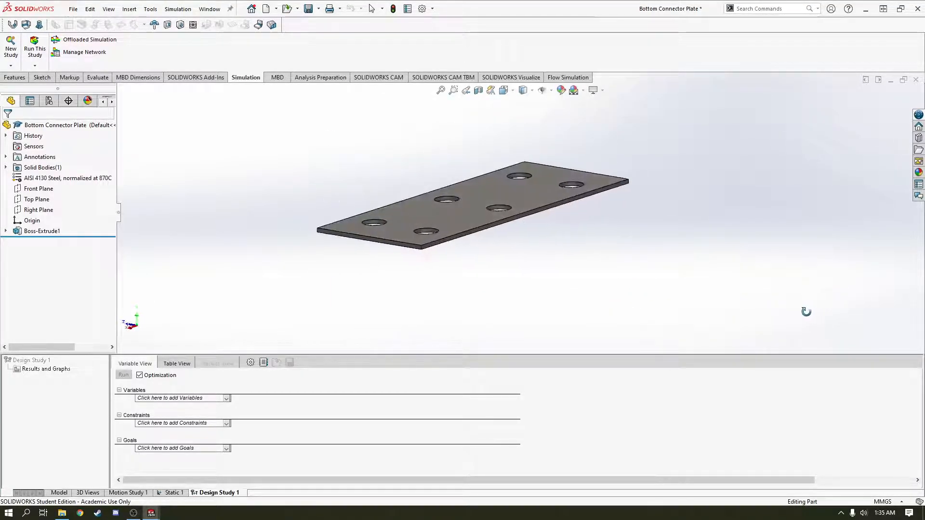
middle_drag(485, 252, 456, 271)
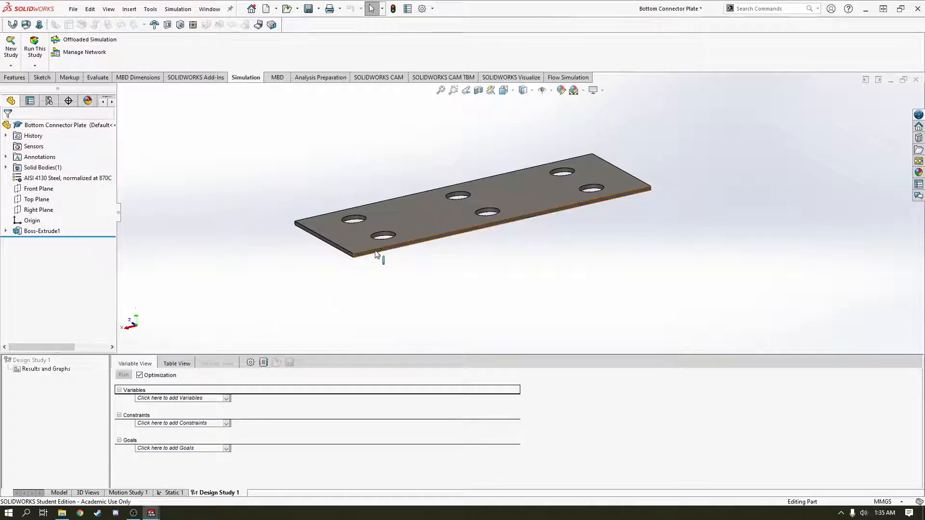
scroll(359, 241, down, 3)
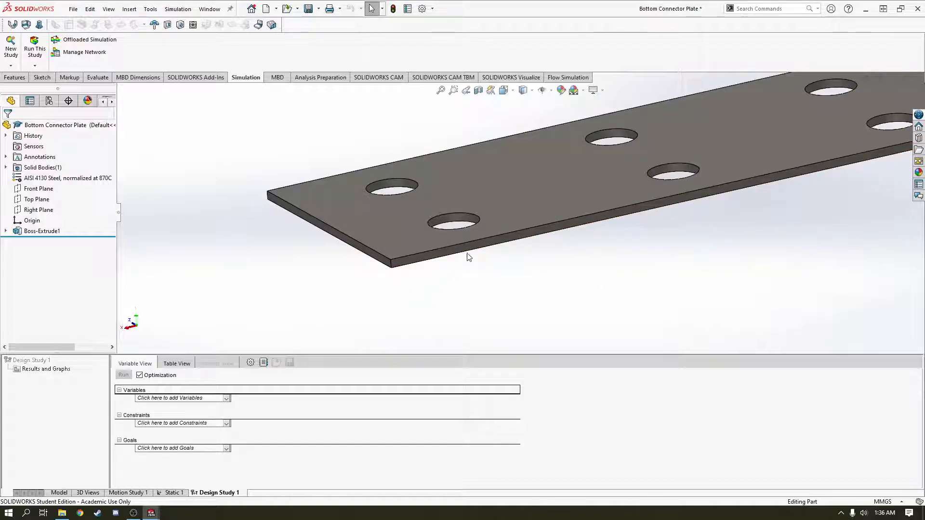
scroll(466, 260, up, 3)
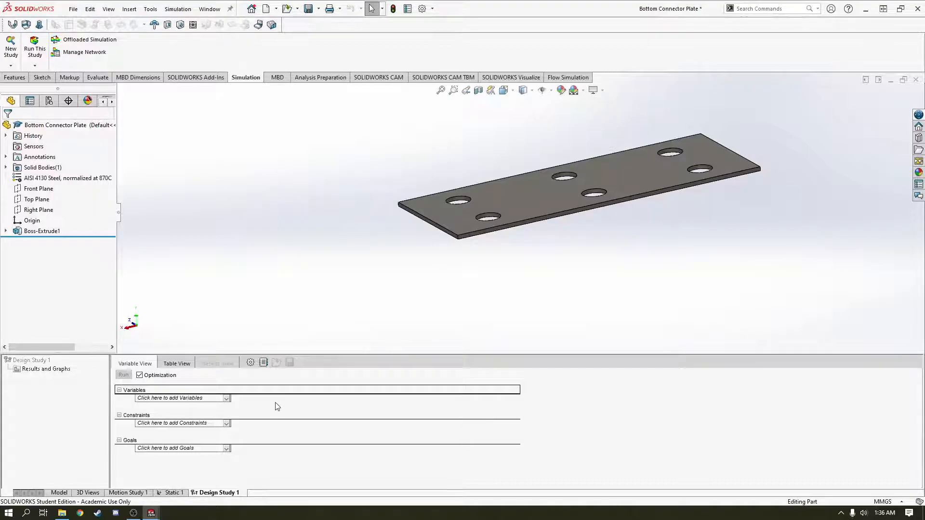
scroll(692, 158, down, 4)
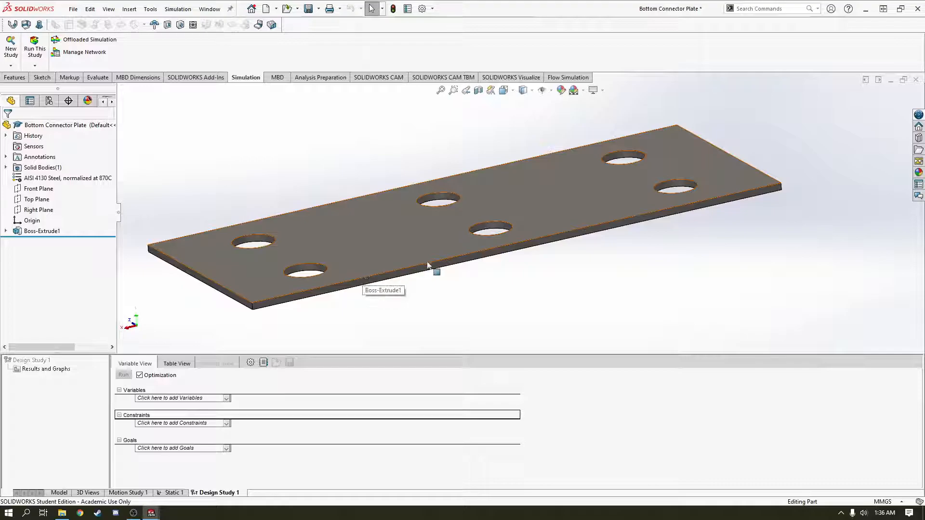
middle_drag(473, 256, 442, 306)
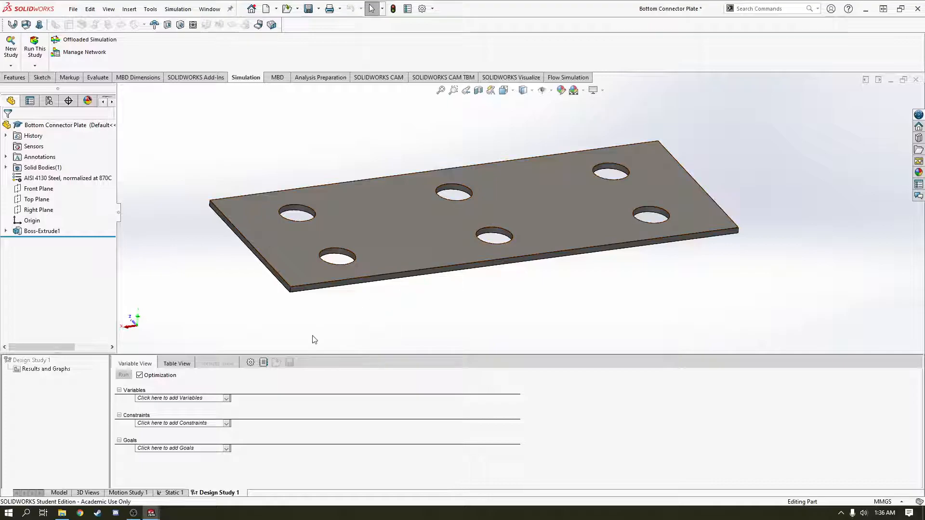
click(152, 416)
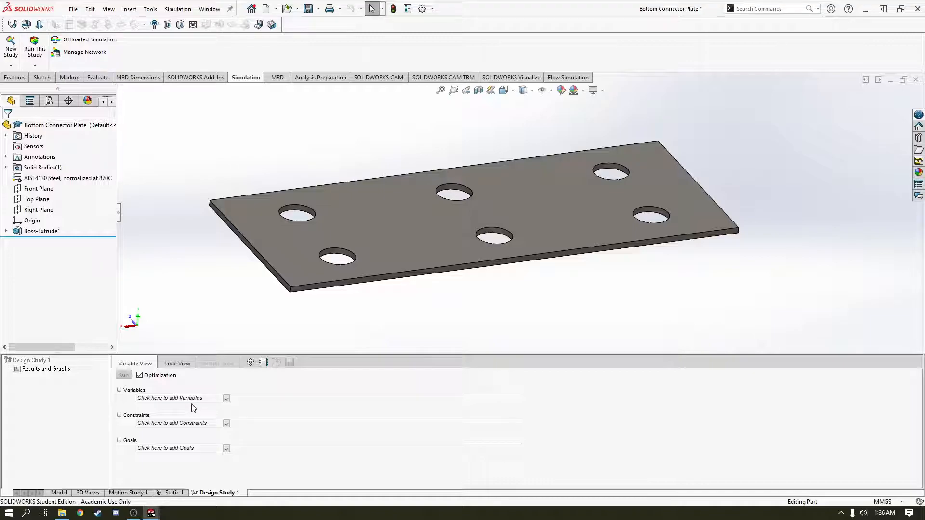
click(147, 444)
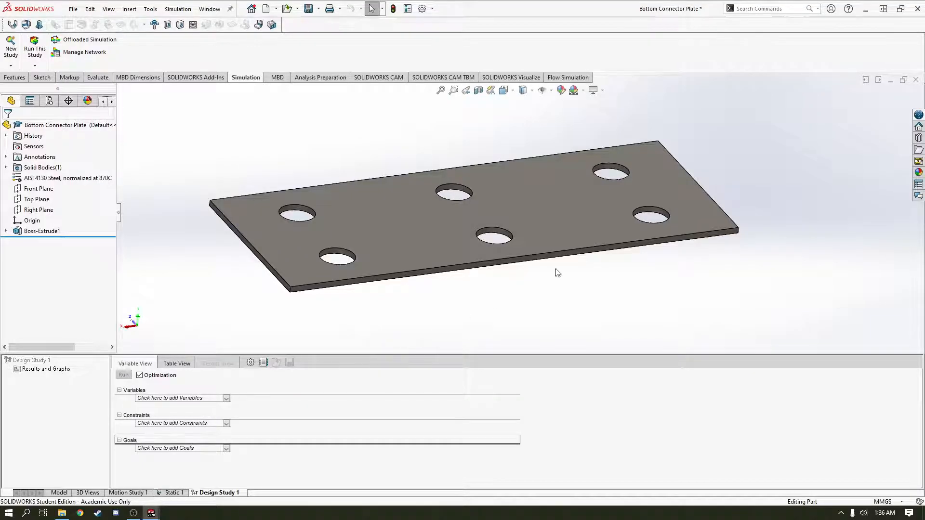
scroll(331, 268, down, 5)
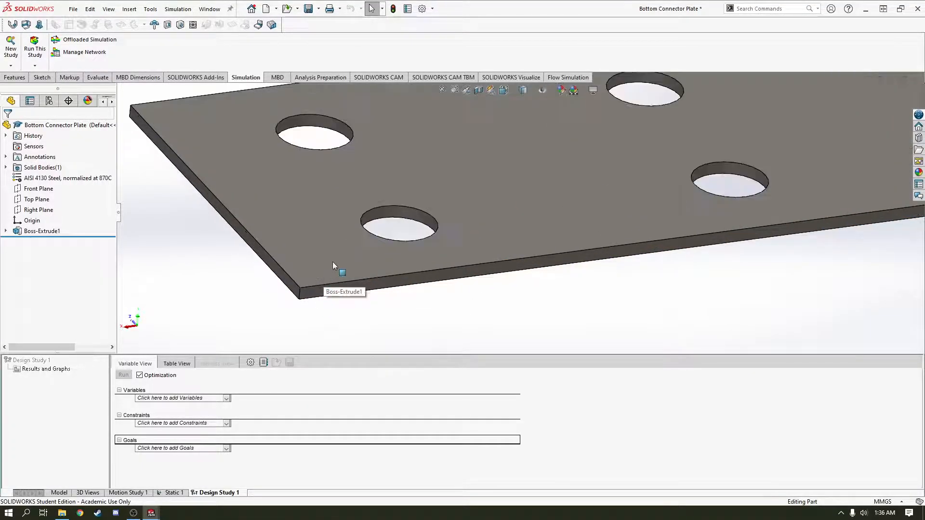
scroll(331, 264, up, 6)
scroll(683, 160, down, 2)
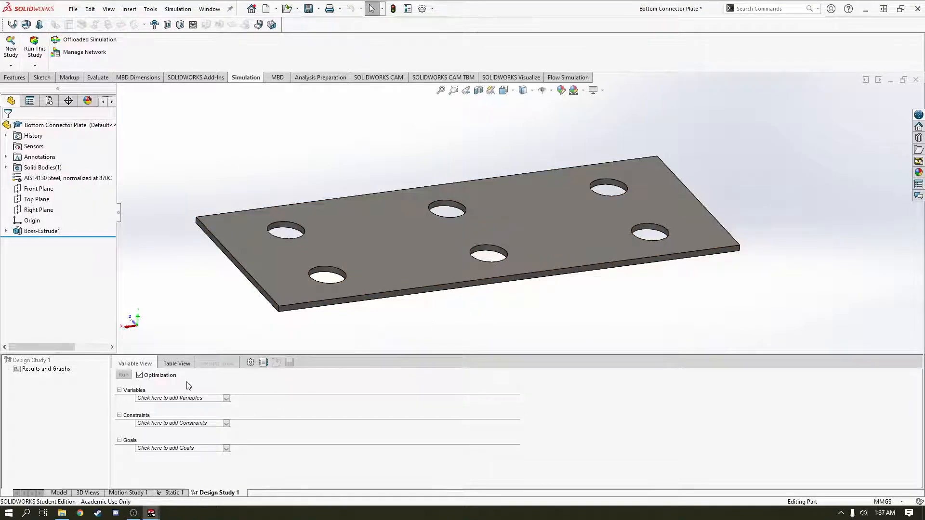
Start a new variable parameter for the design study and link it to the plate's extrusion thickness dimension.
click(198, 399)
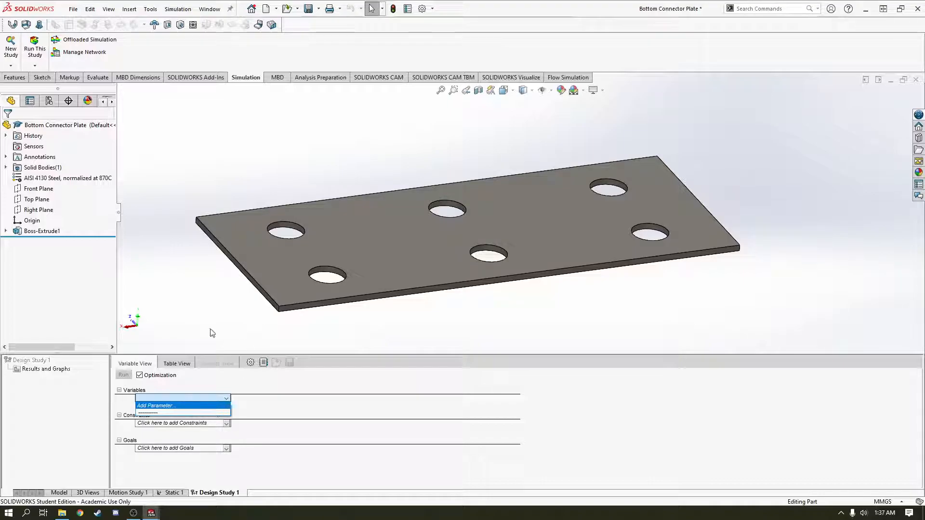
click(179, 406)
click(175, 399)
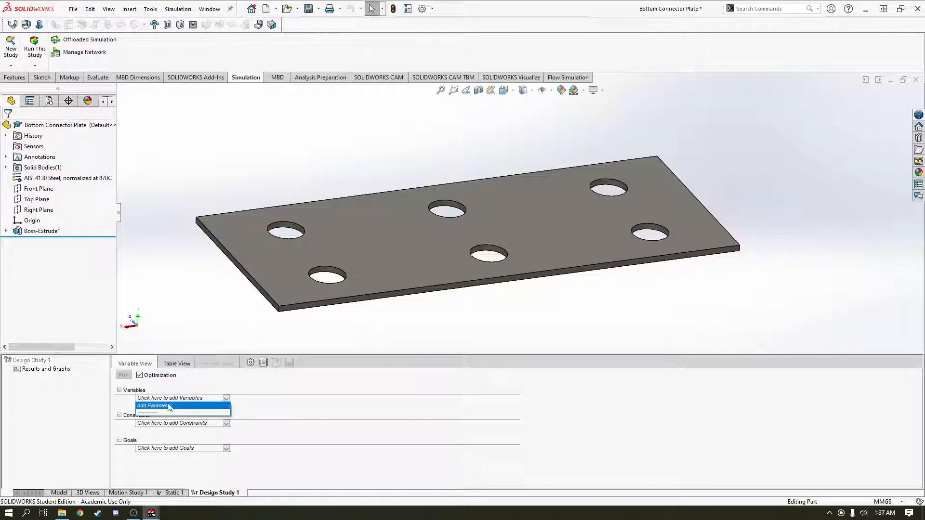
click(169, 406)
scroll(528, 214, up, 3)
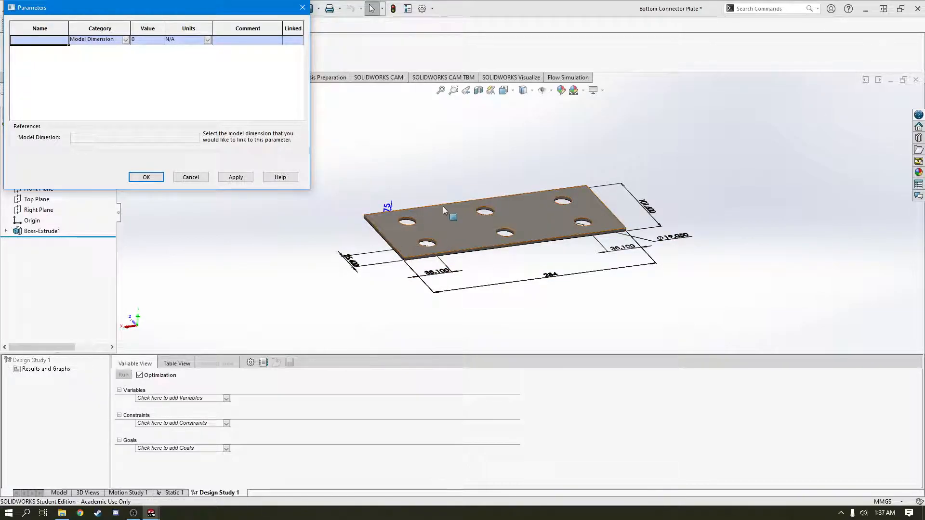
scroll(410, 228, down, 3)
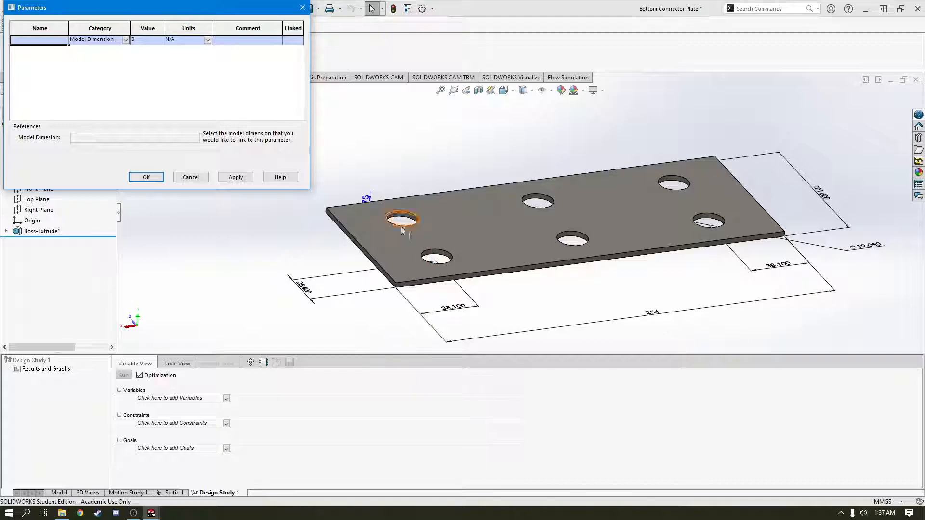
middle_drag(376, 217, 506, 262)
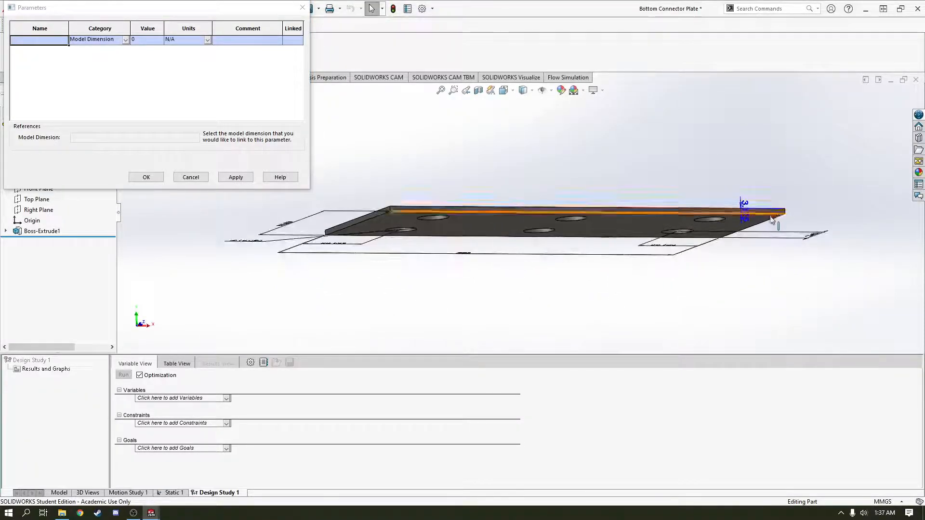
scroll(775, 213, down, 5)
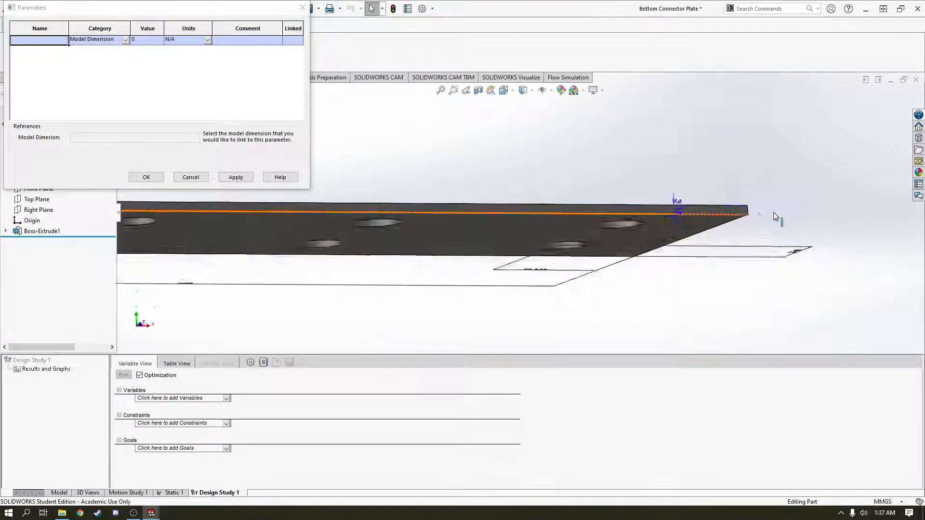
middle_drag(639, 180, 619, 224)
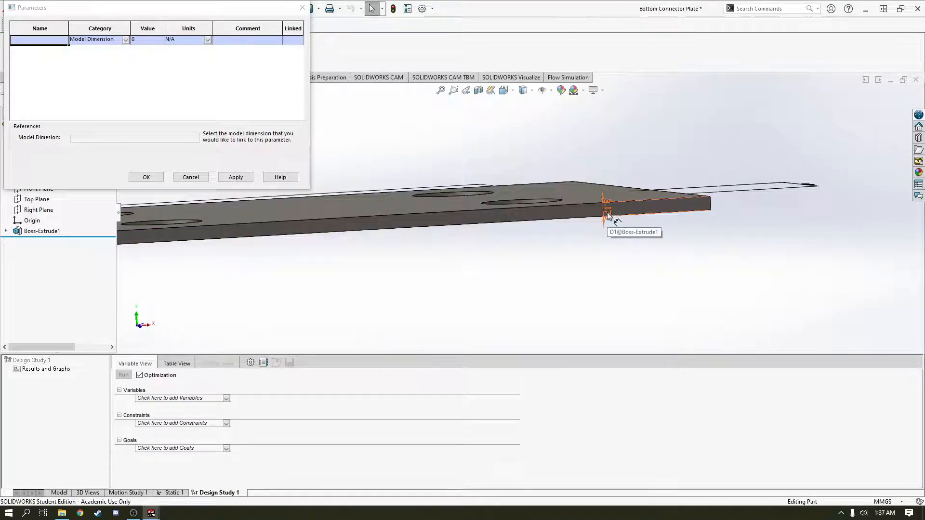
click(608, 212)
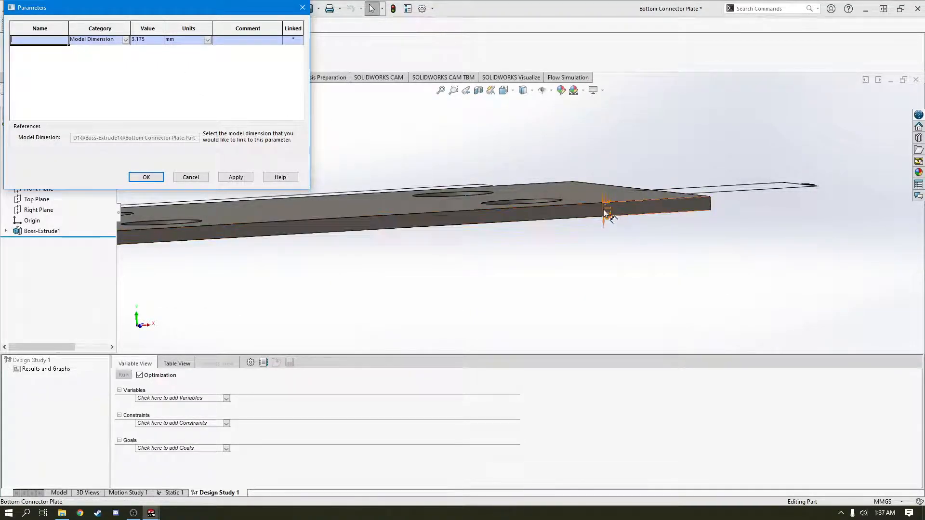
Name the linked parameter Thickness and add it to the study's variables.
drag(130, 12, 615, 251)
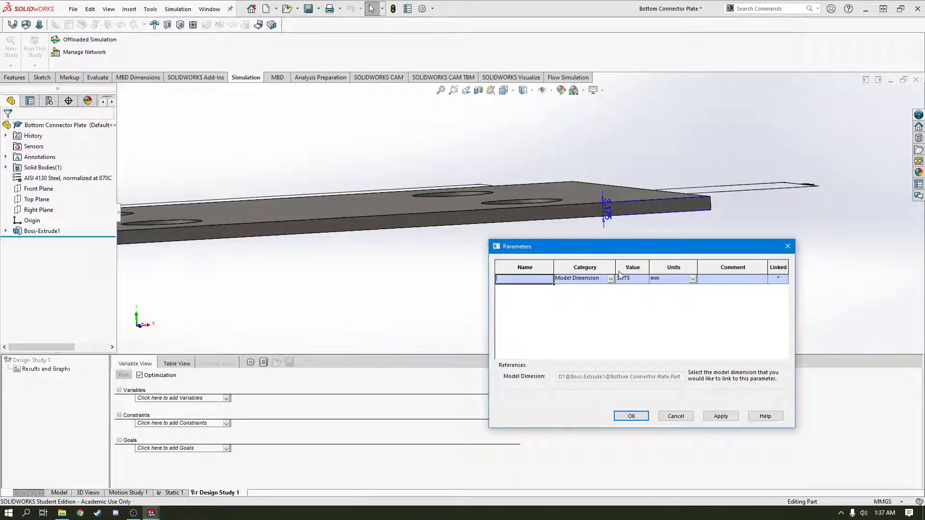
click(608, 214)
text(Thickness)
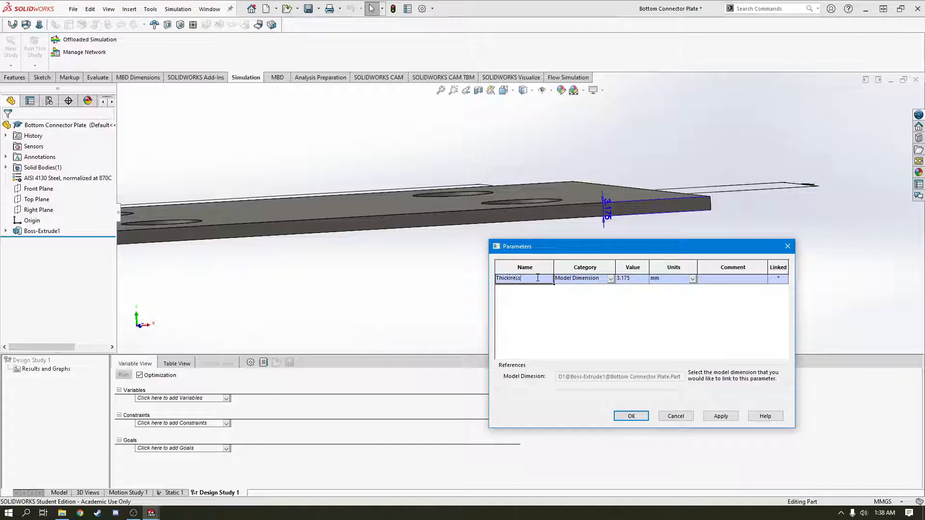
click(631, 416)
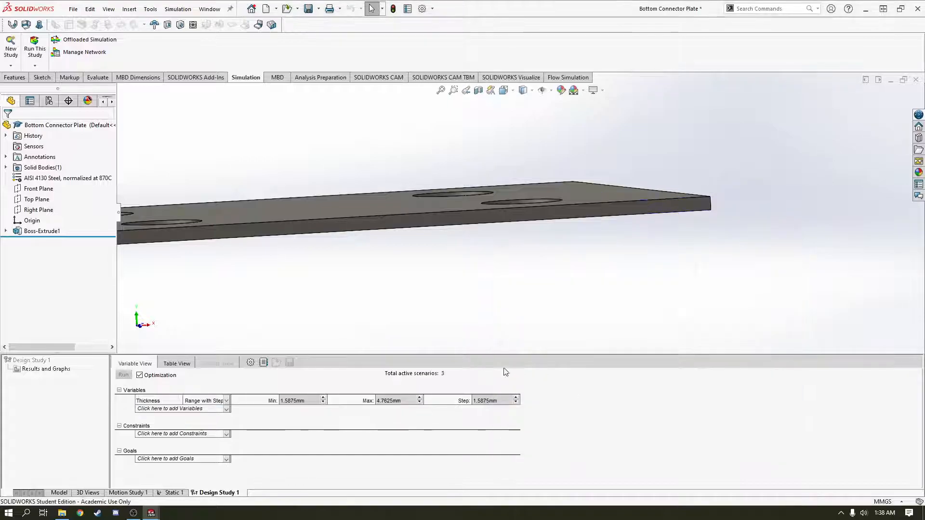
Try the Discrete Values and Range definitions for the Thickness variable, and return it to Range with Step.
scroll(227, 253, up, 4)
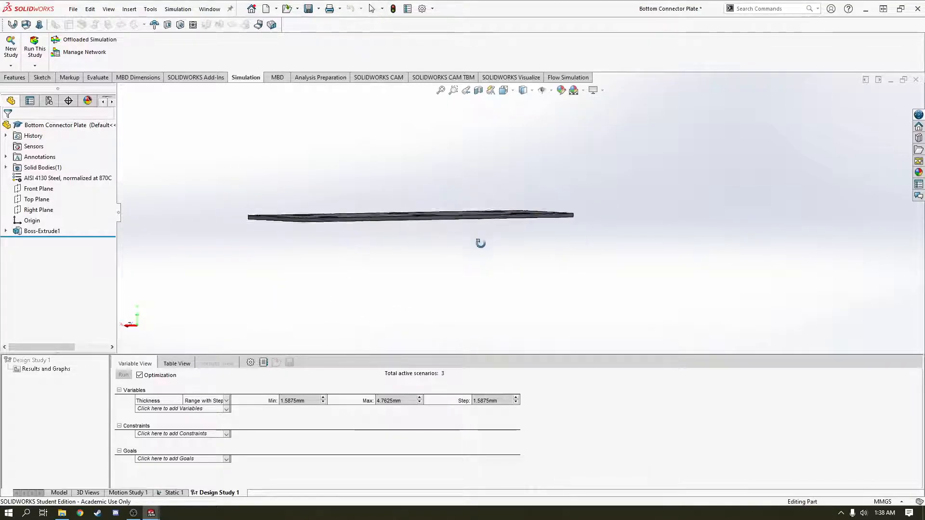
middle_drag(479, 239, 436, 341)
click(226, 401)
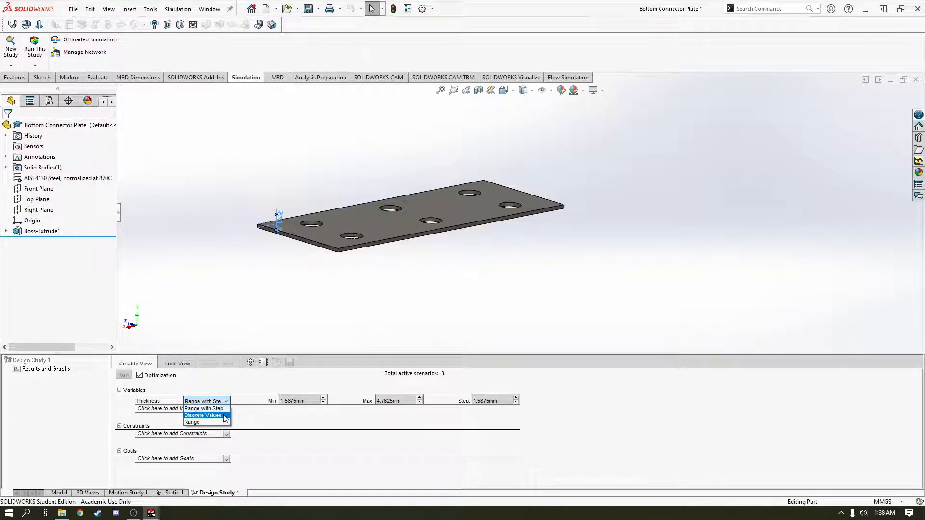
click(223, 416)
click(269, 401)
click(313, 404)
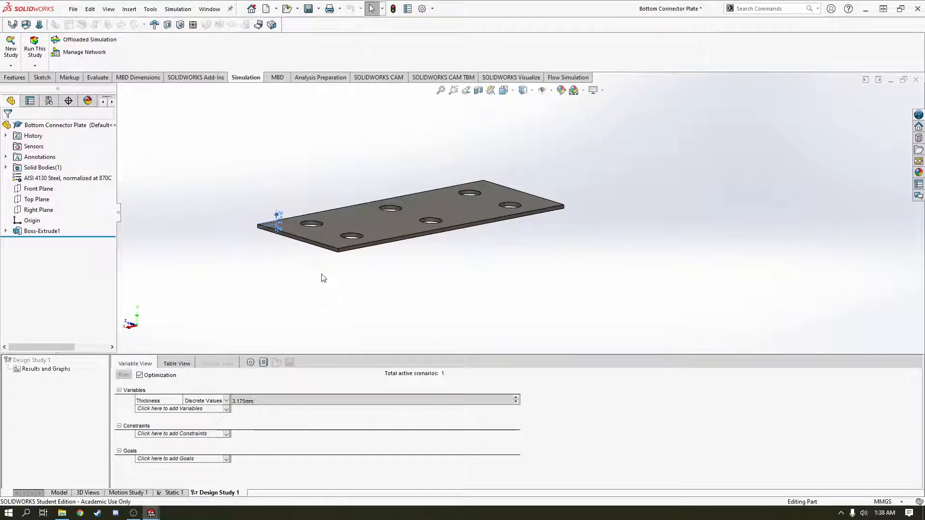
click(226, 402)
click(217, 423)
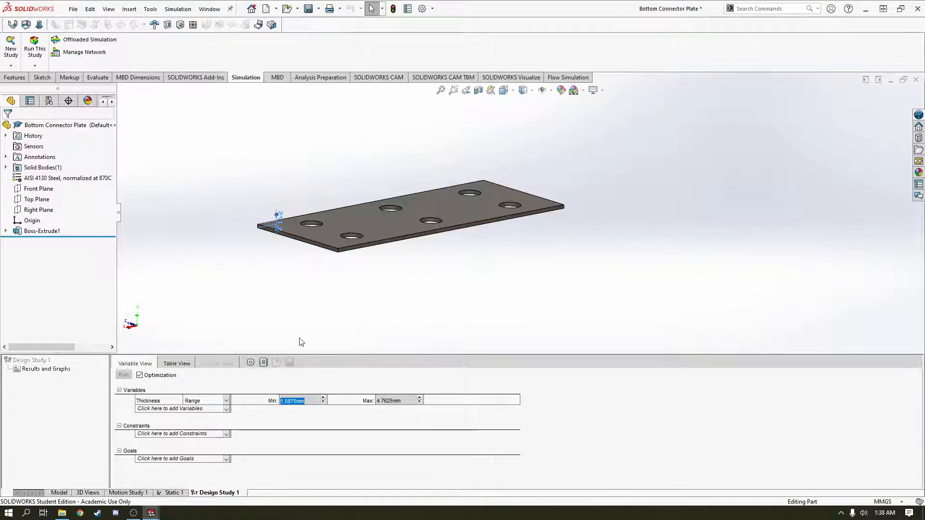
scroll(406, 261, down, 1)
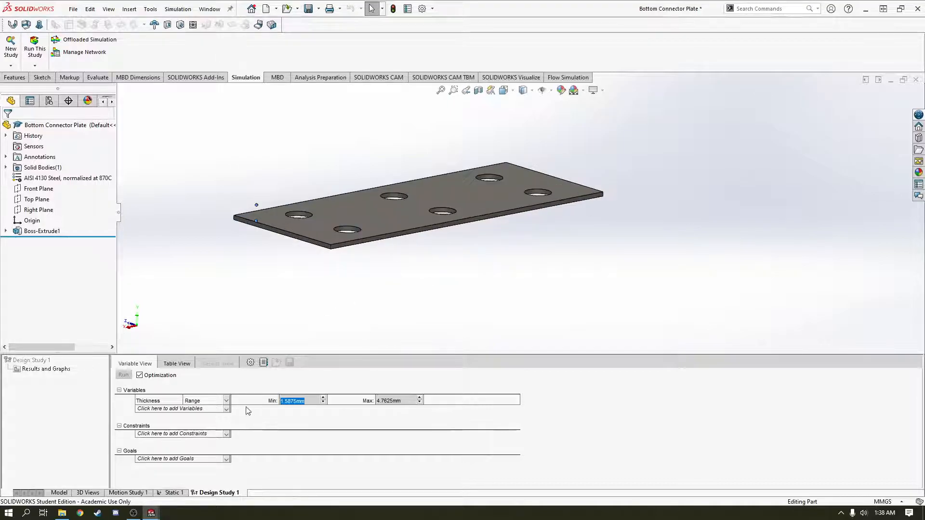
click(226, 401)
click(226, 410)
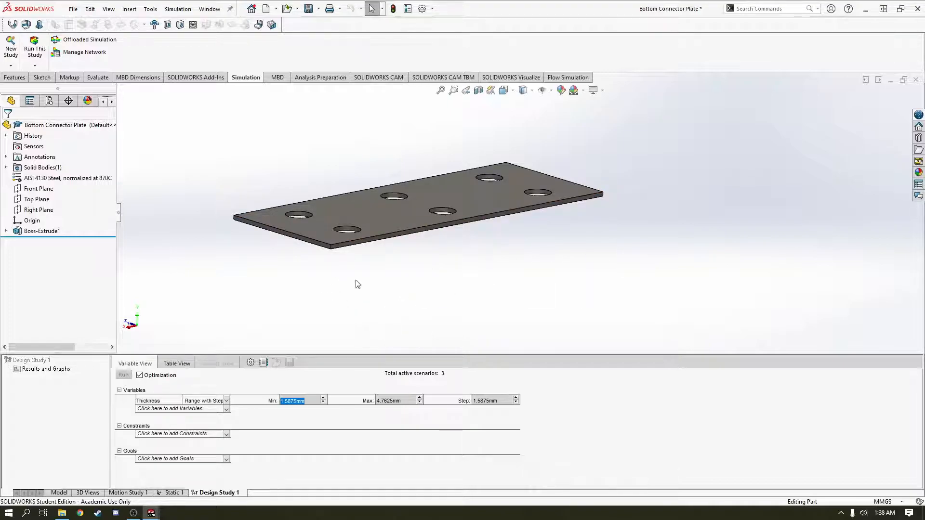
Set the Thickness variable's minimum to 0.25 mm.
click(304, 402)
double_click(304, 402)
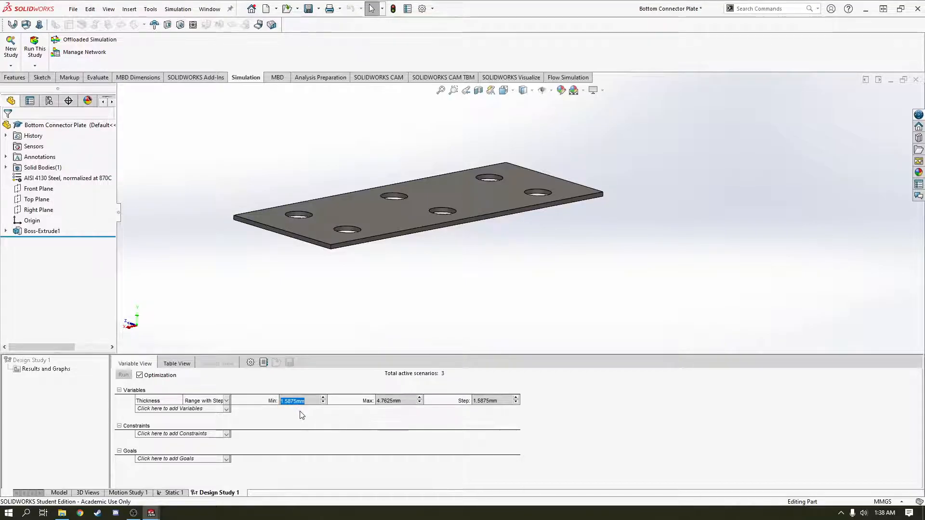
text(0.25m)
key(Return)
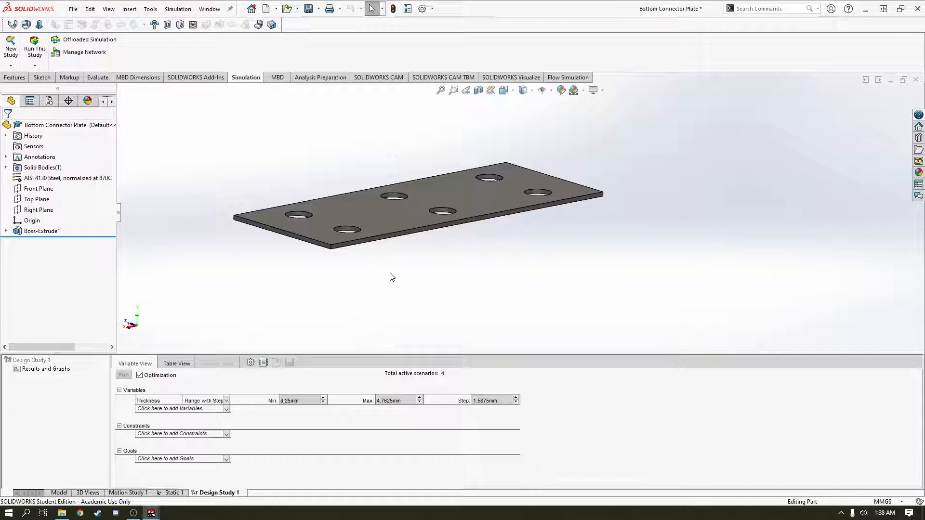
Set the Thickness variable's maximum to 5 mm.
double_click(409, 401)
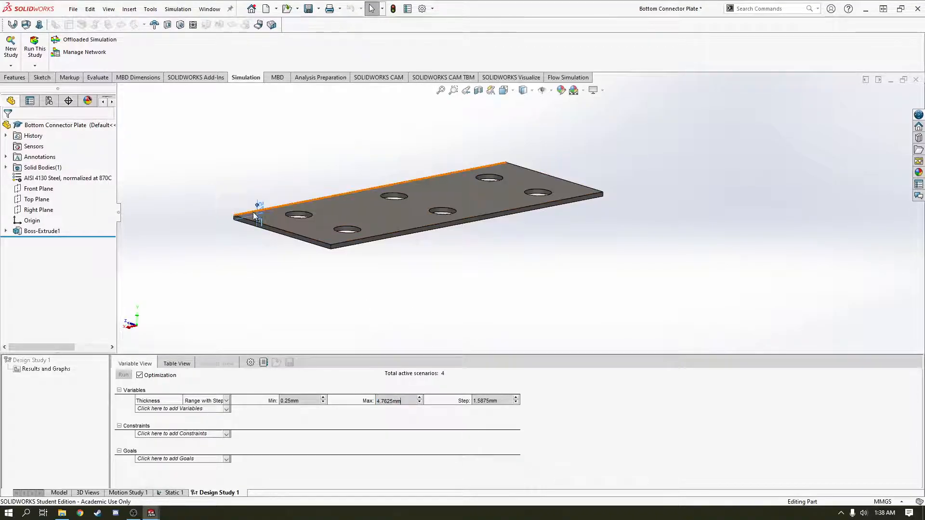
double_click(401, 401)
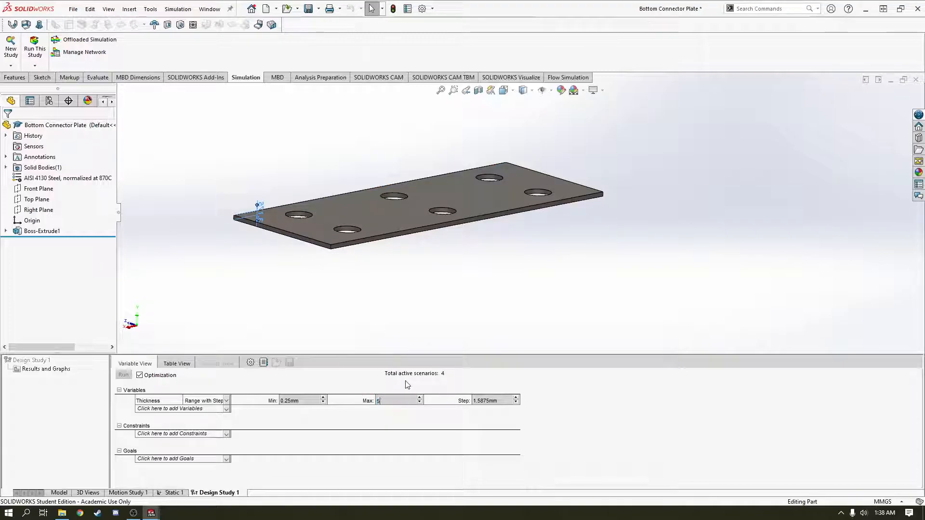
text(5mm)
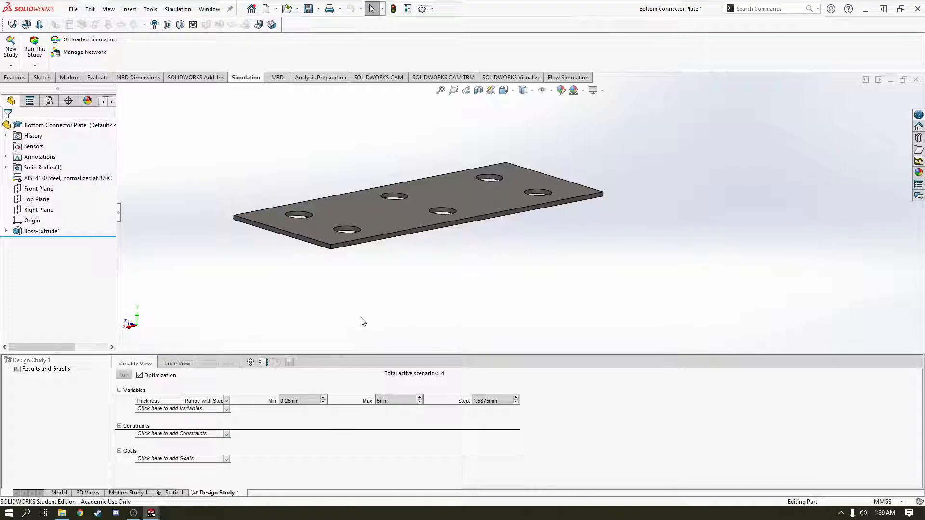
Set both the minimum and the step of the Thickness variable to 0.5 mm.
click(494, 403)
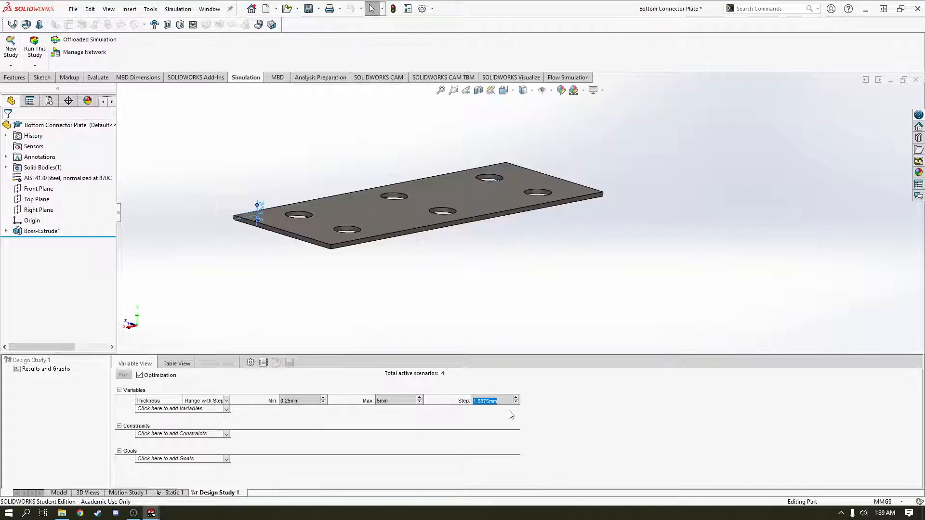
click(307, 401)
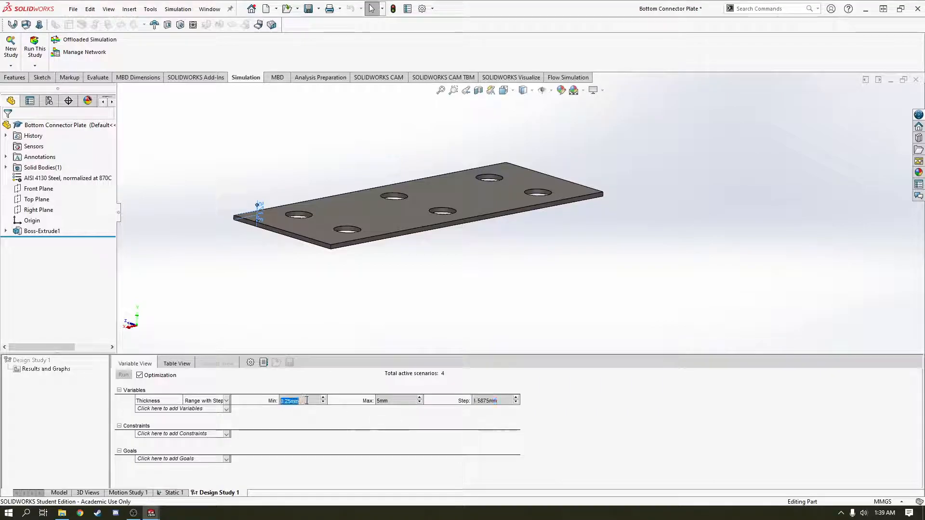
text(0.5)
click(497, 401)
text(0.5)
click(536, 325)
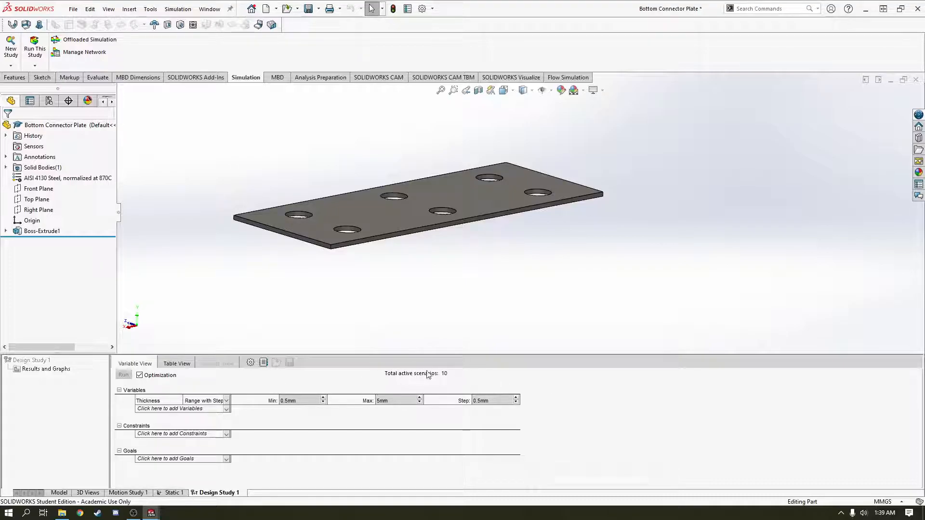
Add a constraint using a Simulation Data sensor for Factor of Safety, taking the model minimum across all steps.
click(227, 434)
click(221, 443)
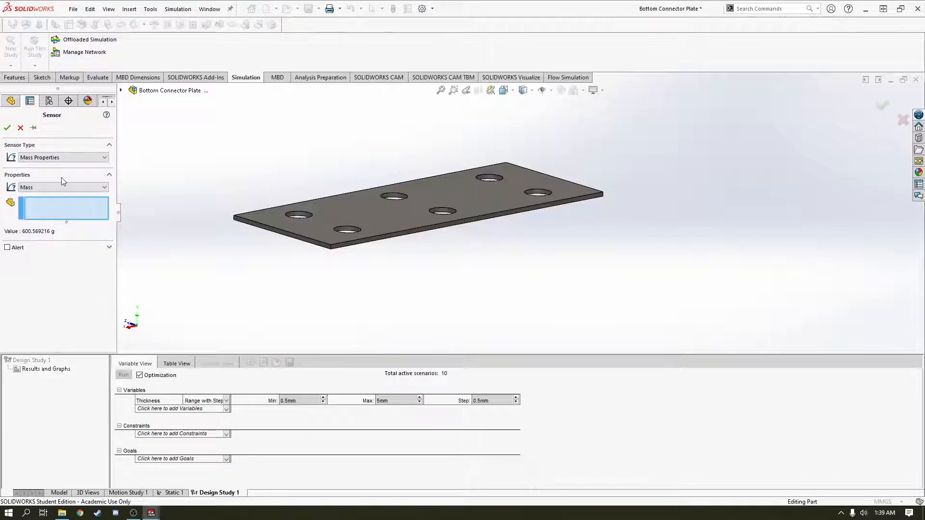
click(45, 158)
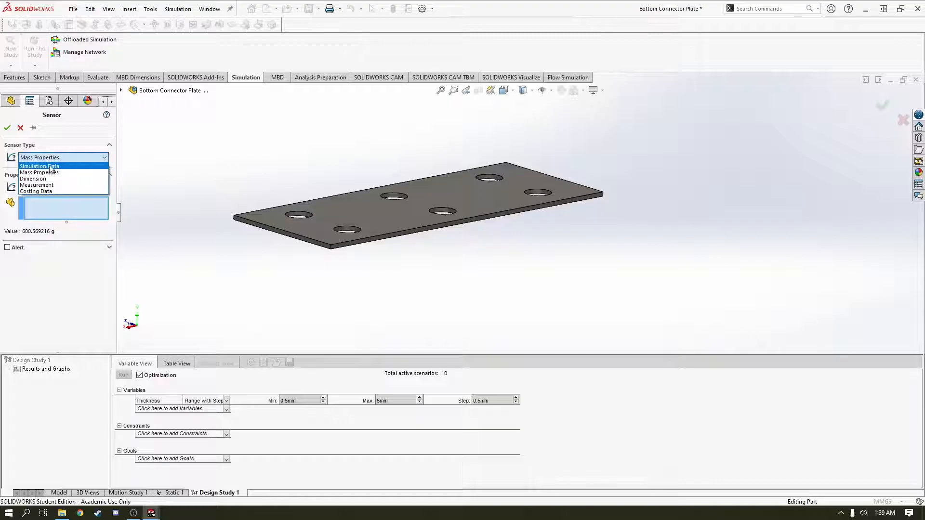
click(51, 167)
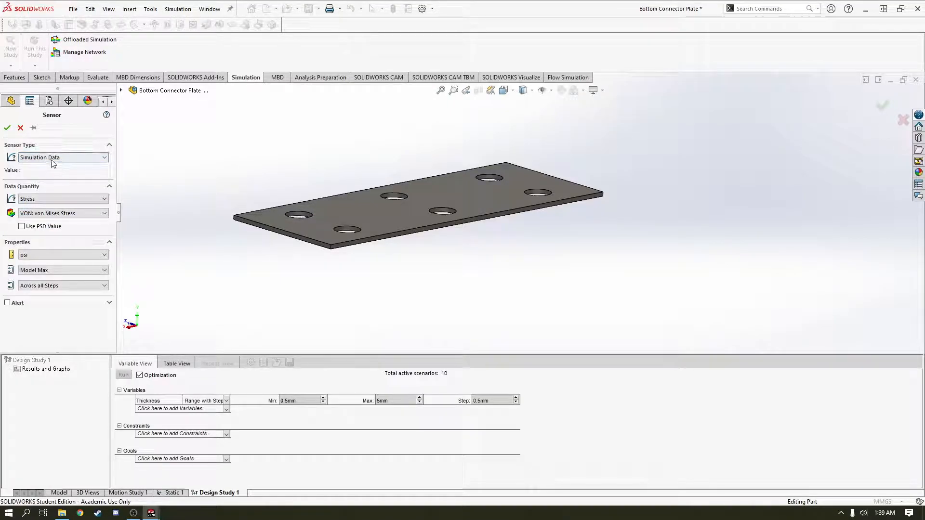
click(50, 199)
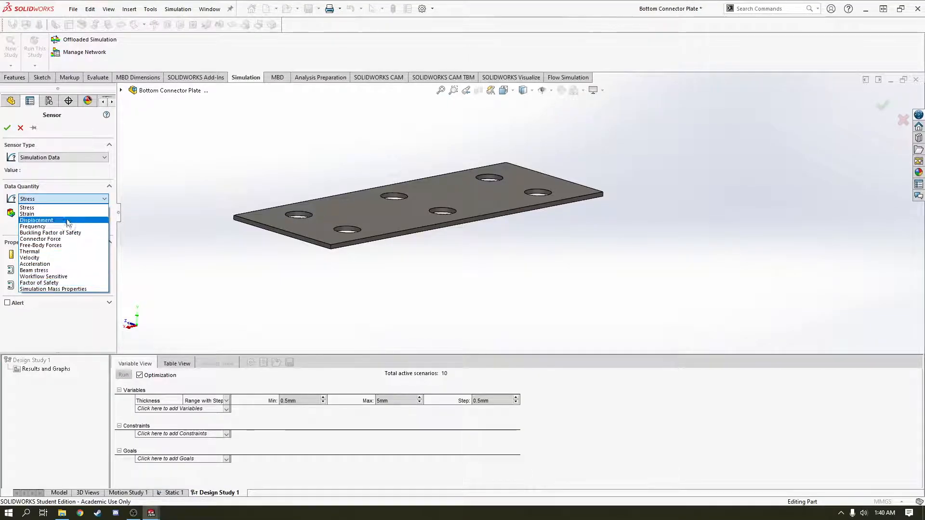
click(51, 208)
click(55, 201)
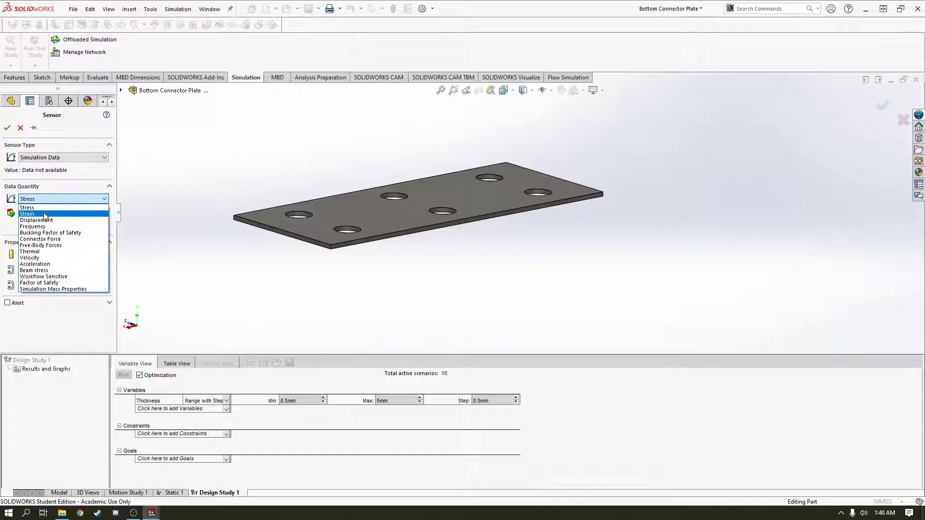
click(50, 284)
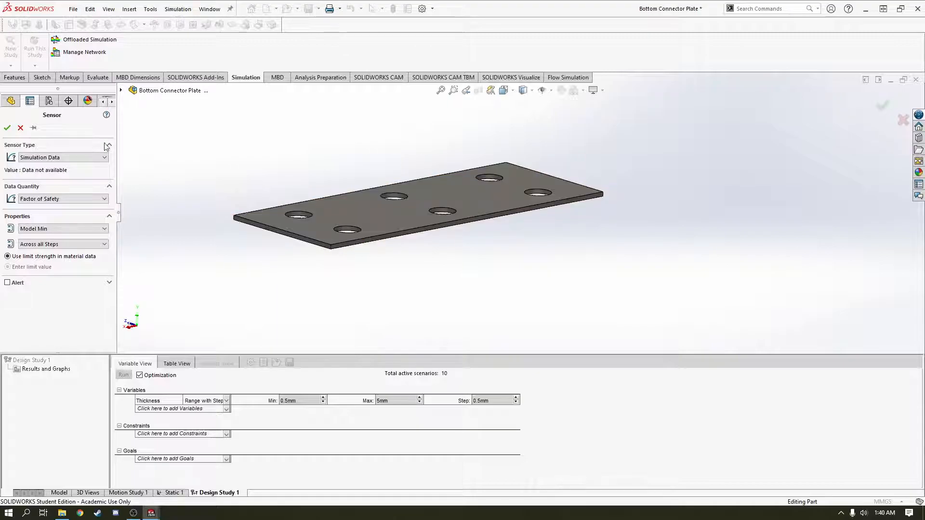
click(7, 128)
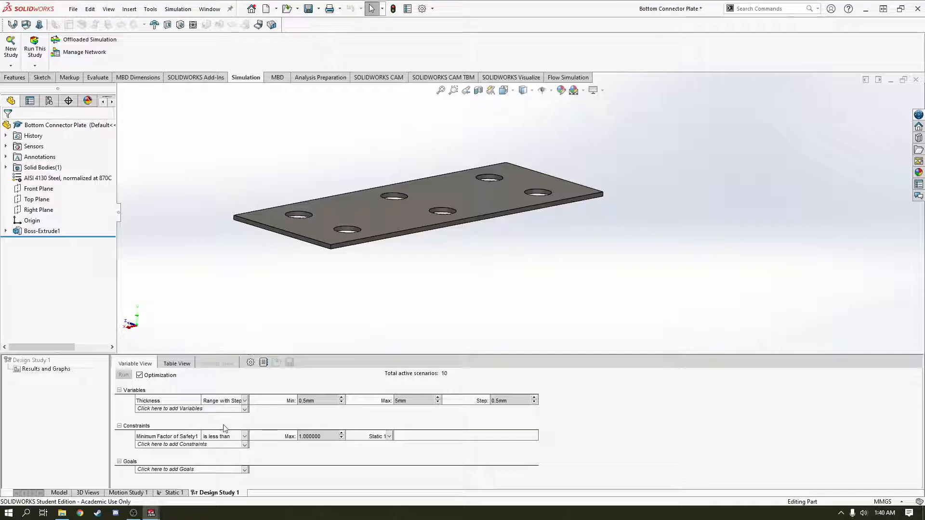
Require the minimum factor of safety constraint to be greater than 2.
click(245, 438)
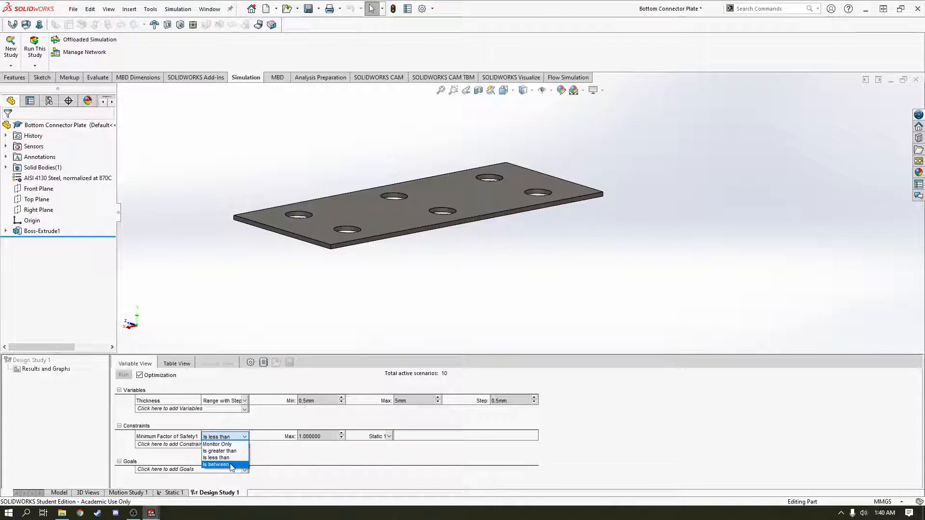
click(220, 451)
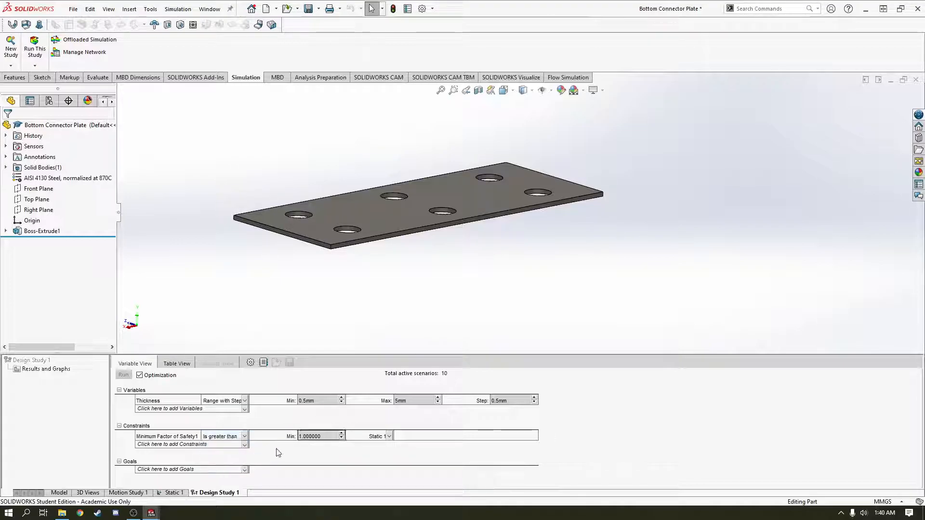
click(329, 437)
text(2)
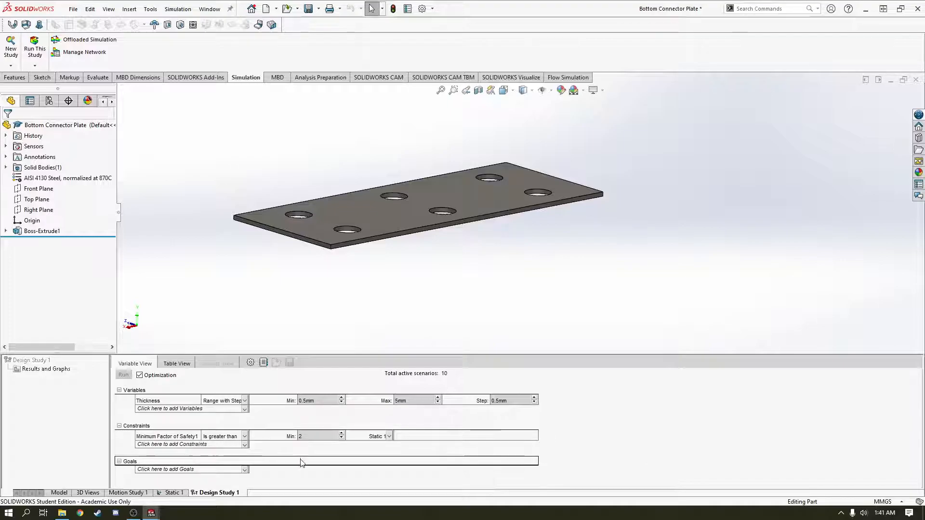
Add a constraint using a Simulation Data sensor for maximum von Mises stress in N/m^2 across all steps, set to Monitor Only.
click(201, 444)
click(195, 453)
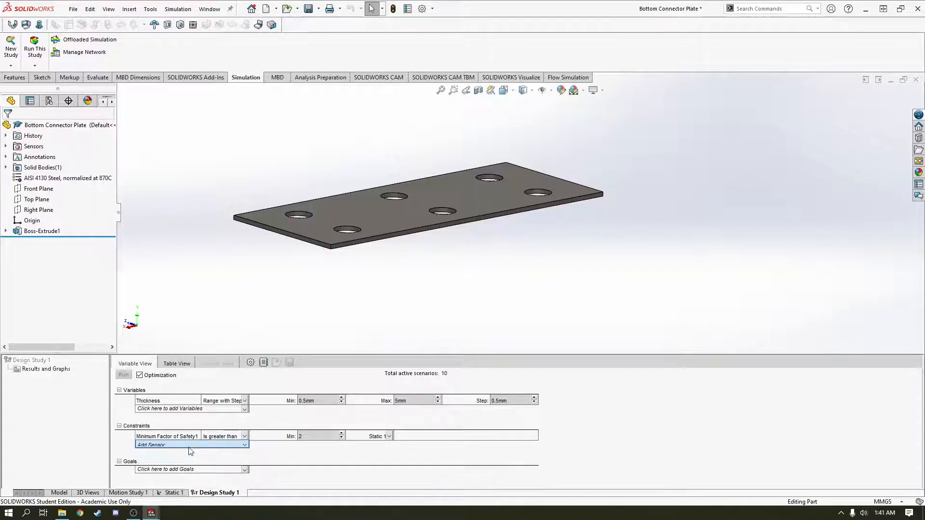
click(60, 157)
click(55, 168)
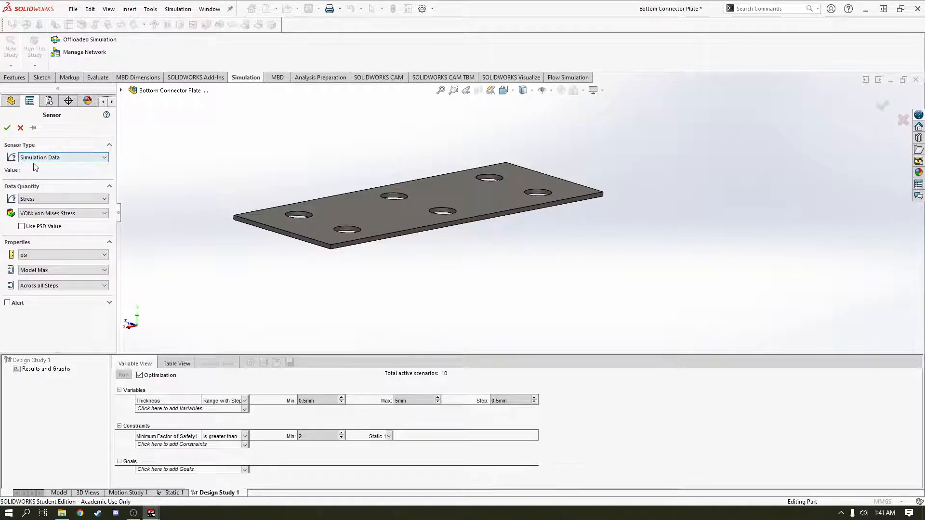
click(41, 201)
click(41, 198)
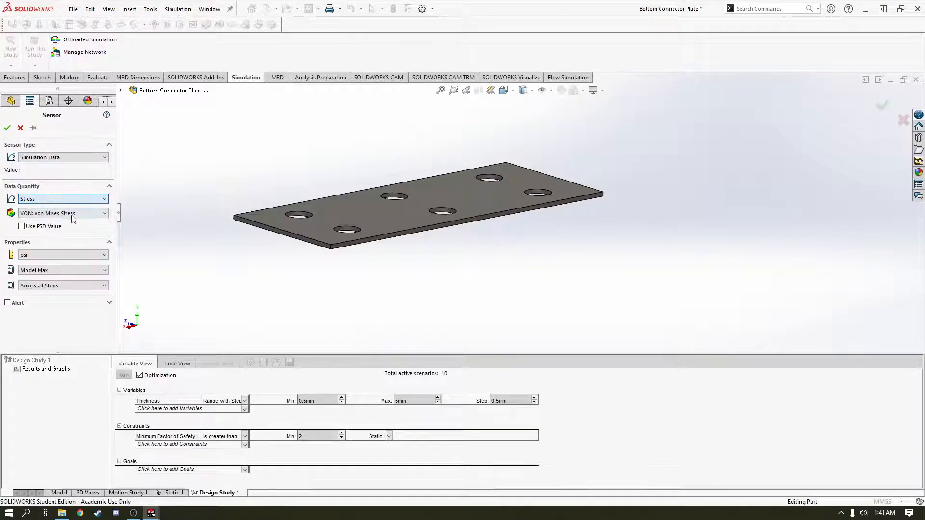
click(80, 253)
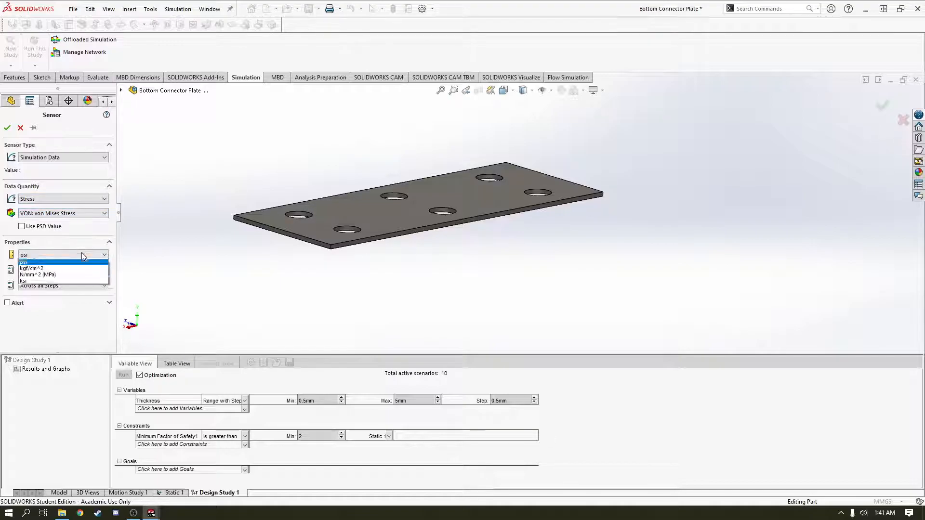
click(78, 264)
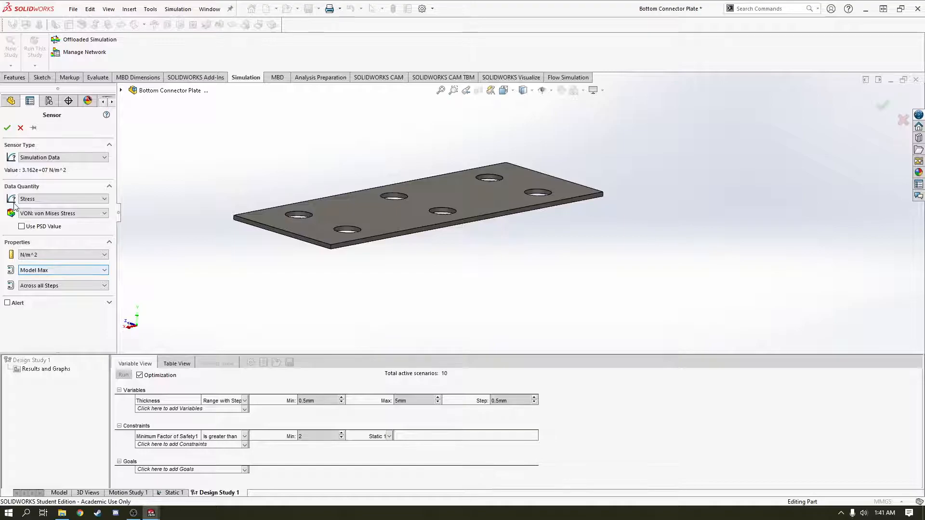
click(7, 128)
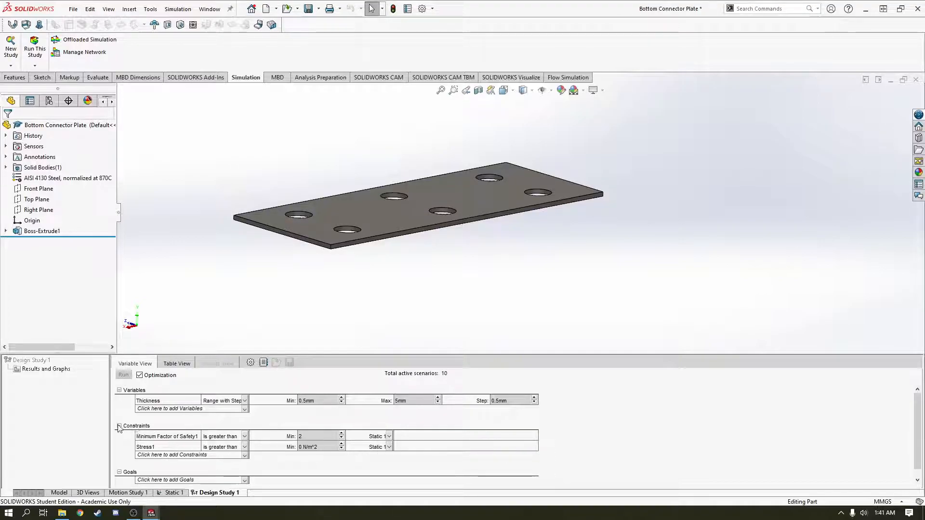
click(245, 447)
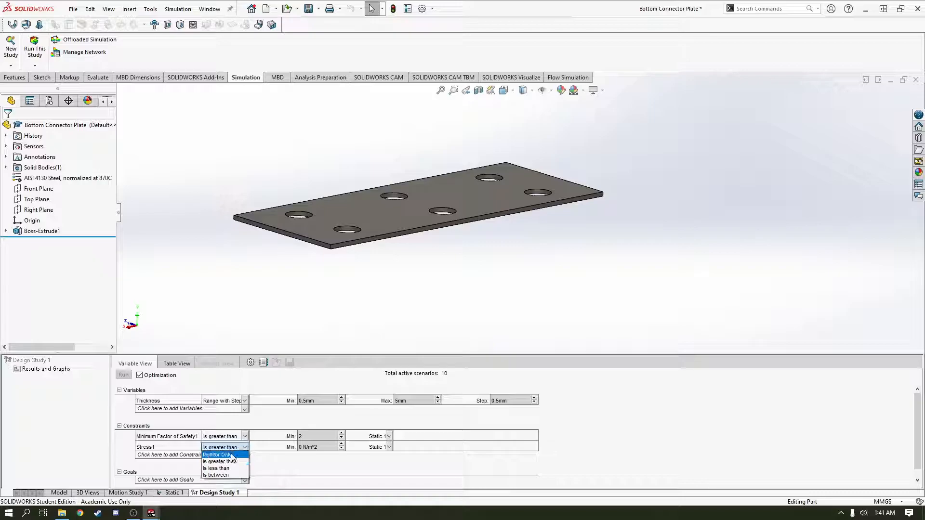
click(225, 456)
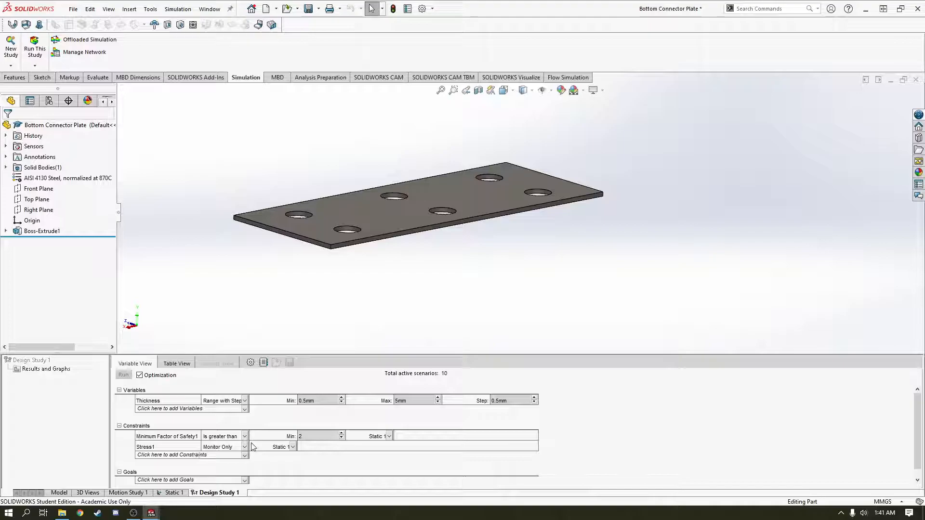
Add an optimization goal using a Mass Properties sensor that tracks the mass of the plate.
scroll(581, 414, down, 1)
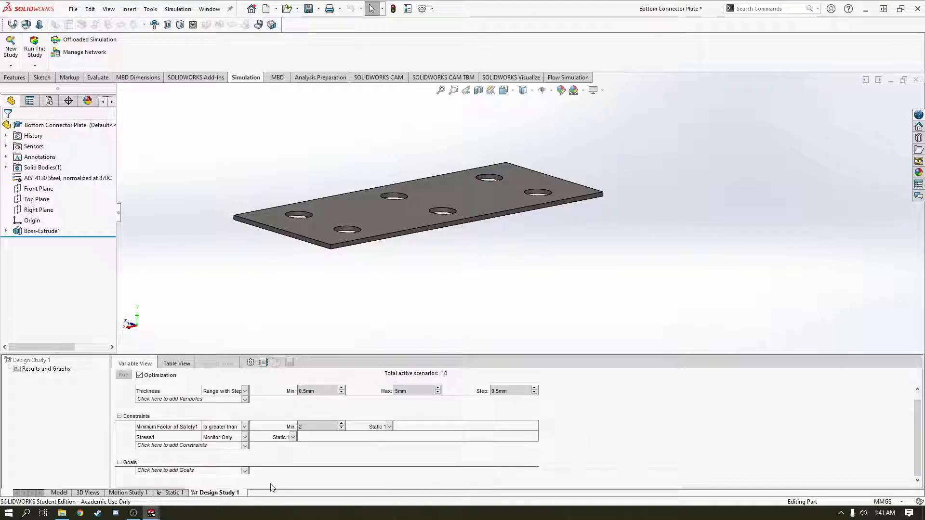
click(245, 471)
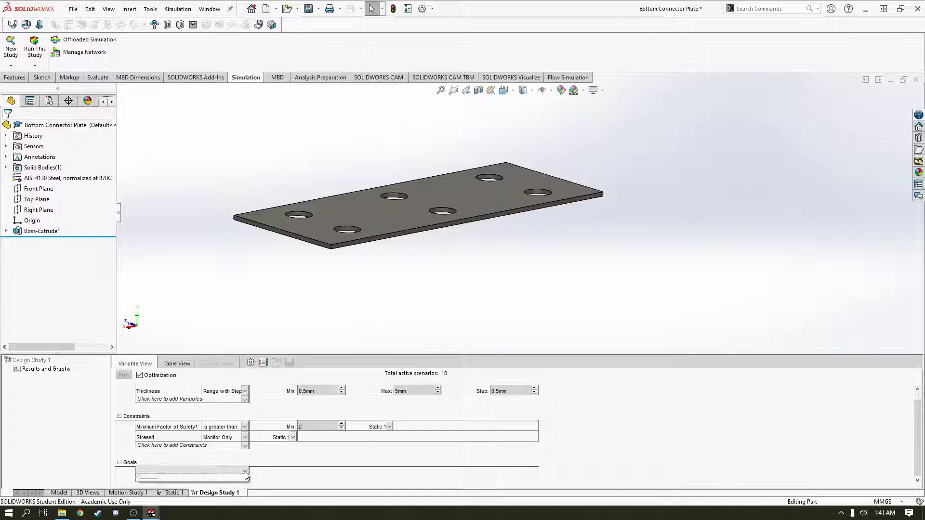
click(238, 478)
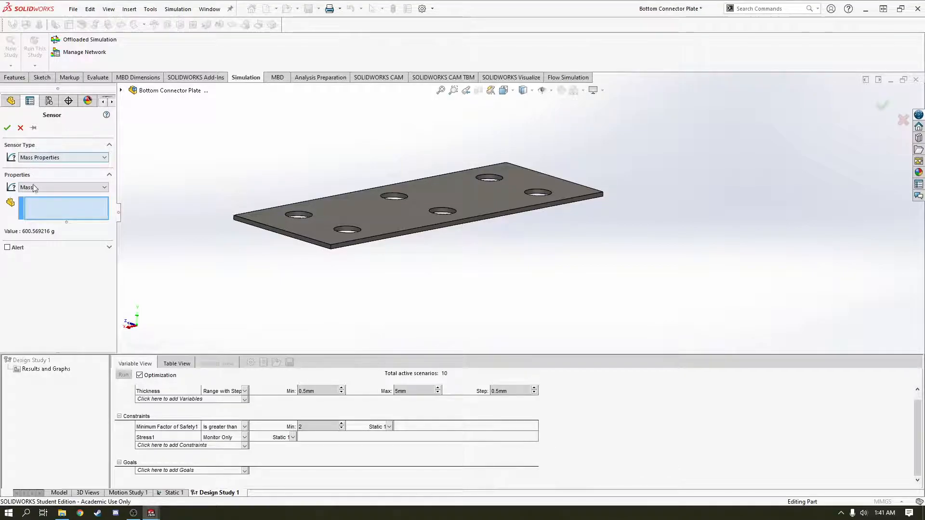
click(7, 128)
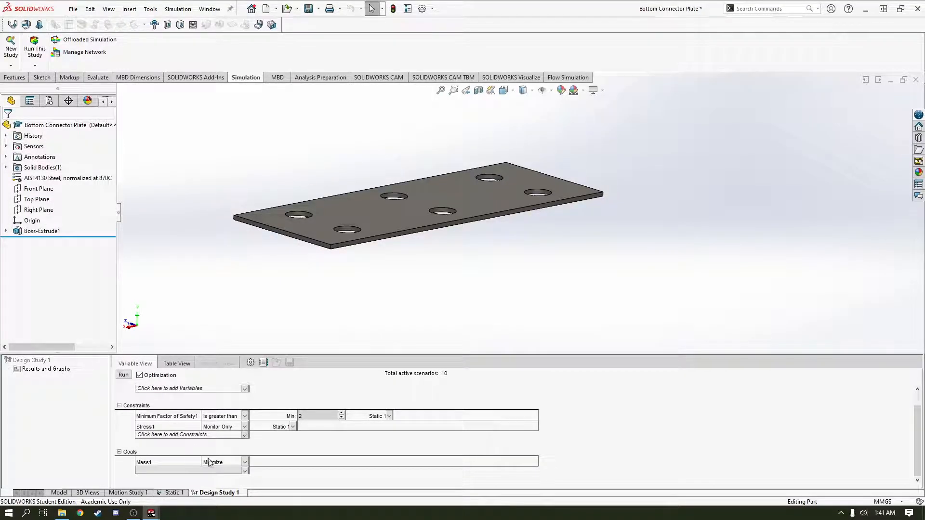
Try the Maximize and Is close to conditions on the mass goal.
click(244, 463)
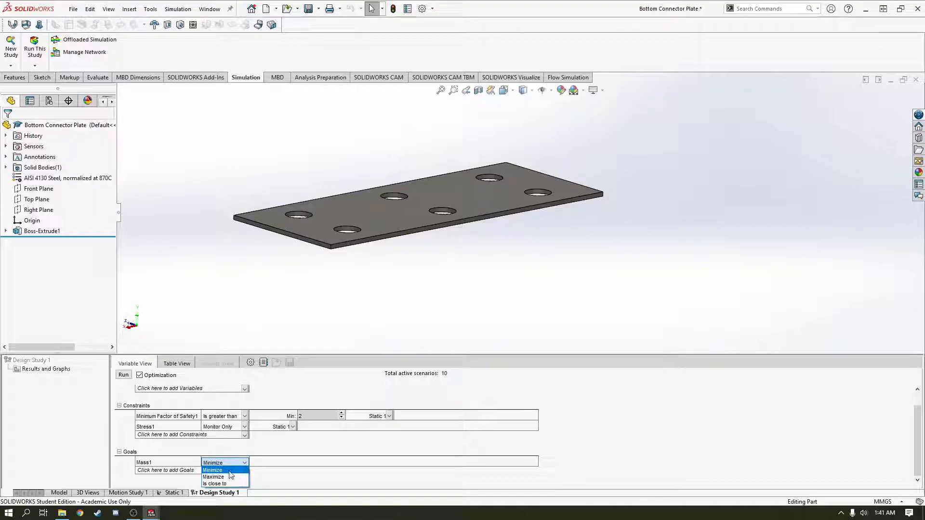
click(231, 472)
click(244, 463)
click(215, 477)
click(245, 463)
click(234, 483)
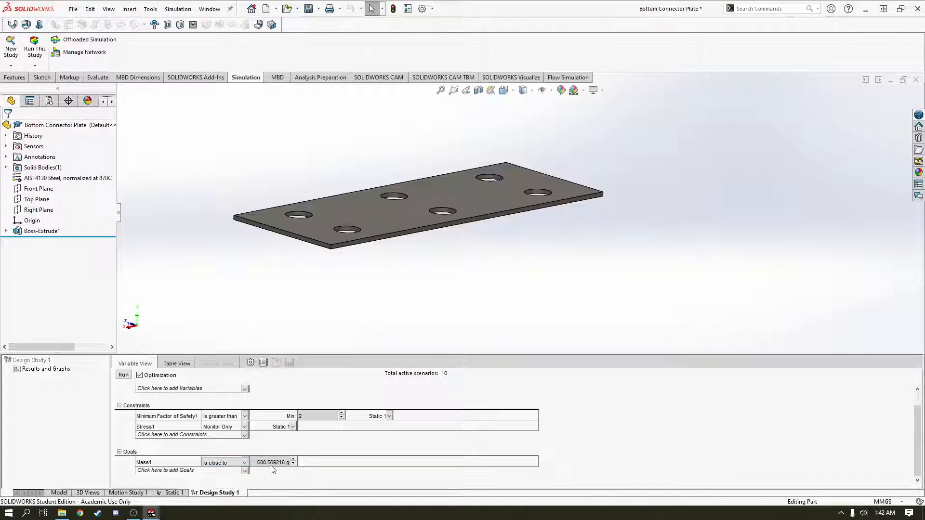
Set the mass goal to Minimize and run the optimization study.
click(244, 463)
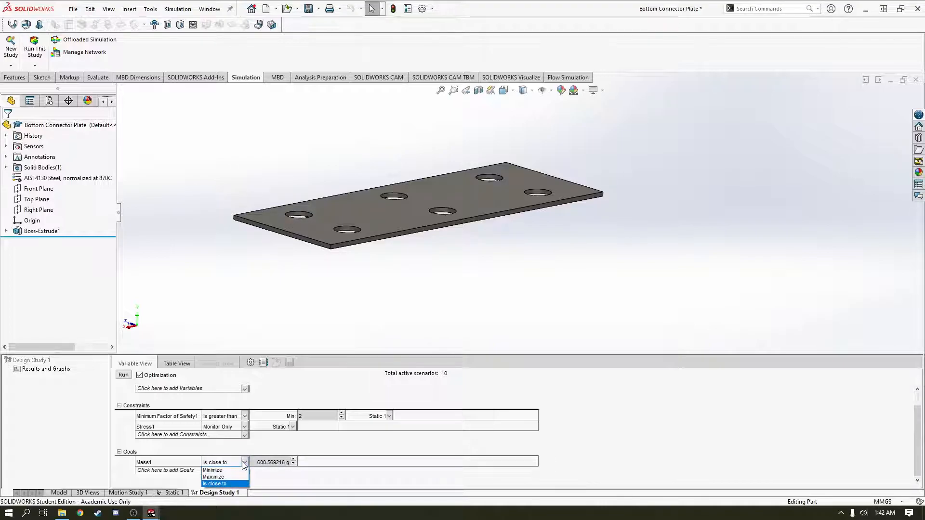
click(242, 470)
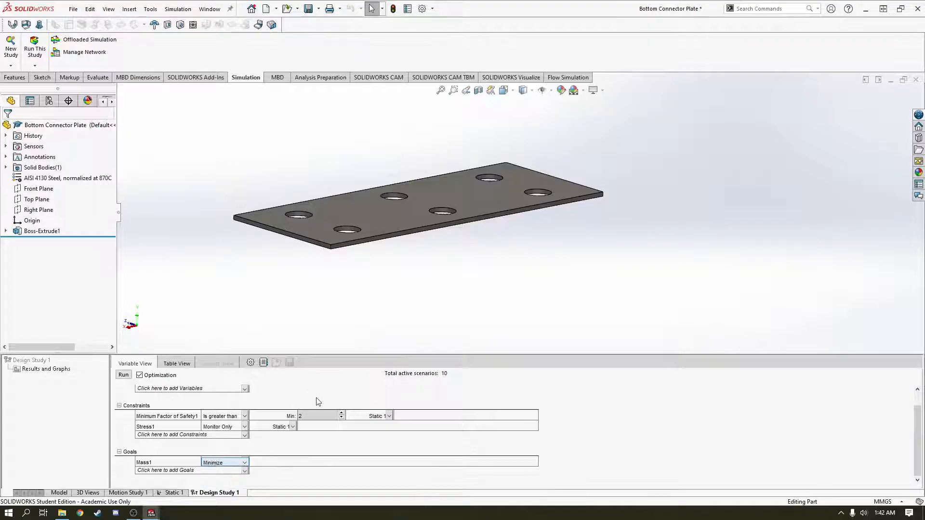
click(445, 289)
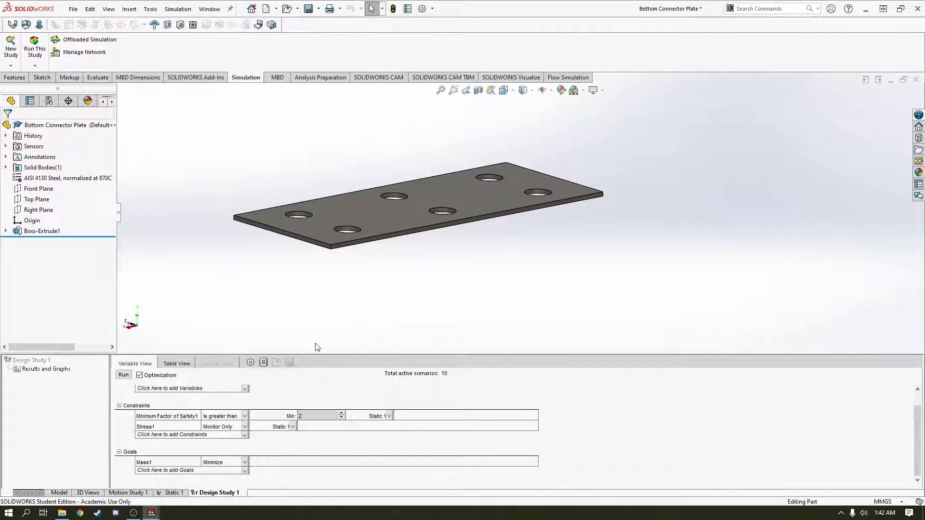
click(124, 375)
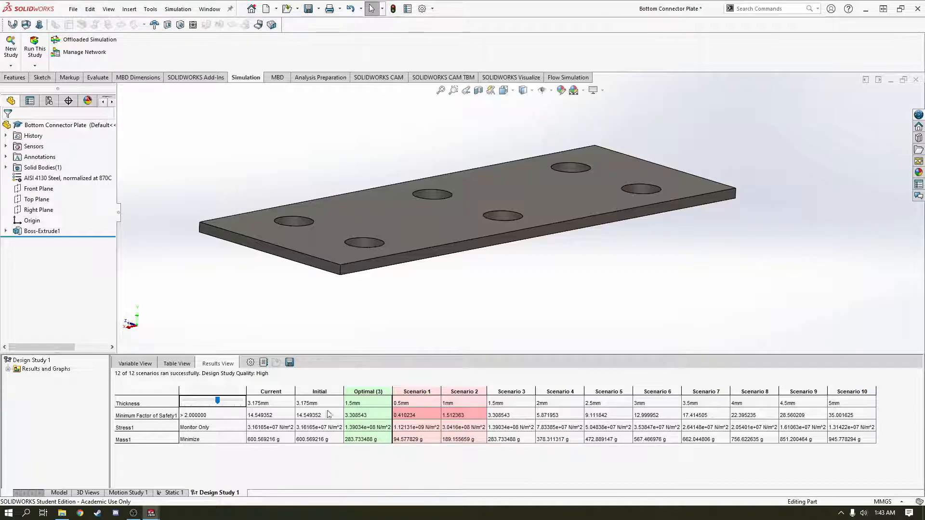
Preview the plate in the Optimal (3) result and in Scenarios 2 through 7 of the design study.
click(369, 392)
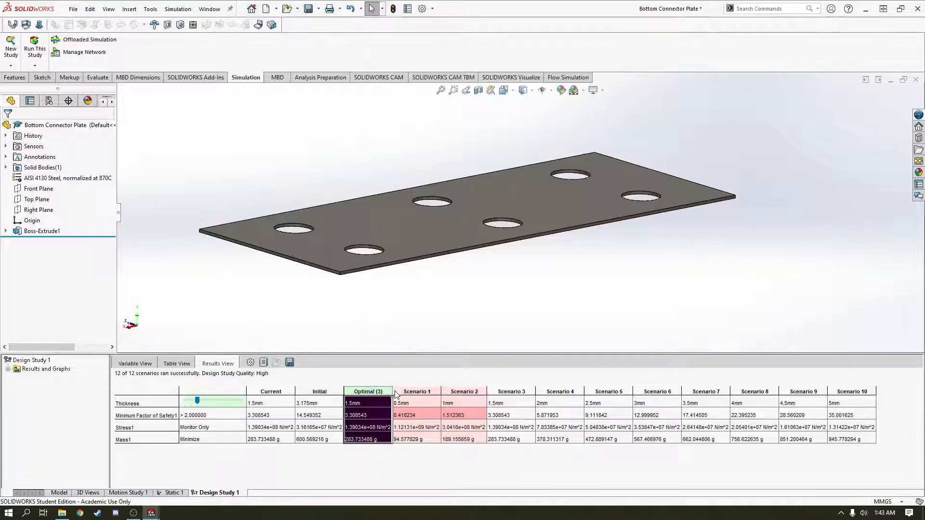
click(481, 391)
click(525, 392)
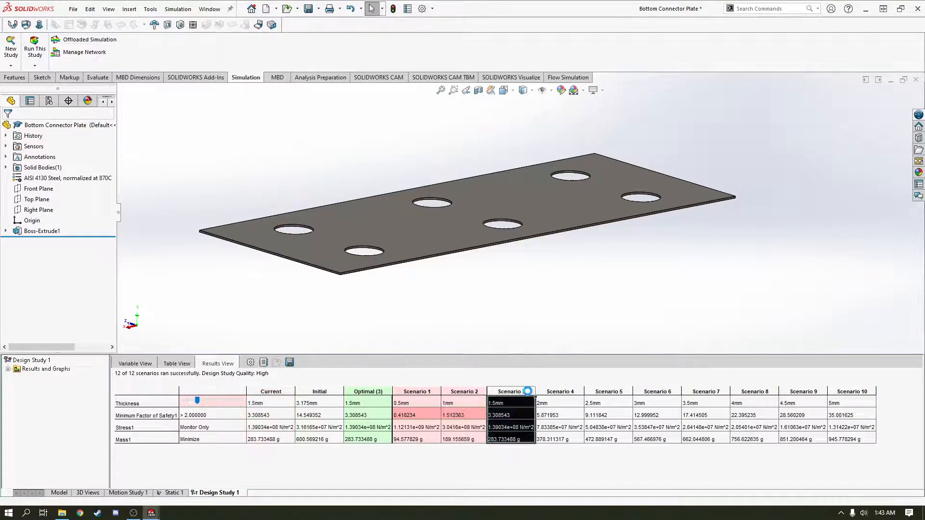
click(567, 391)
click(622, 392)
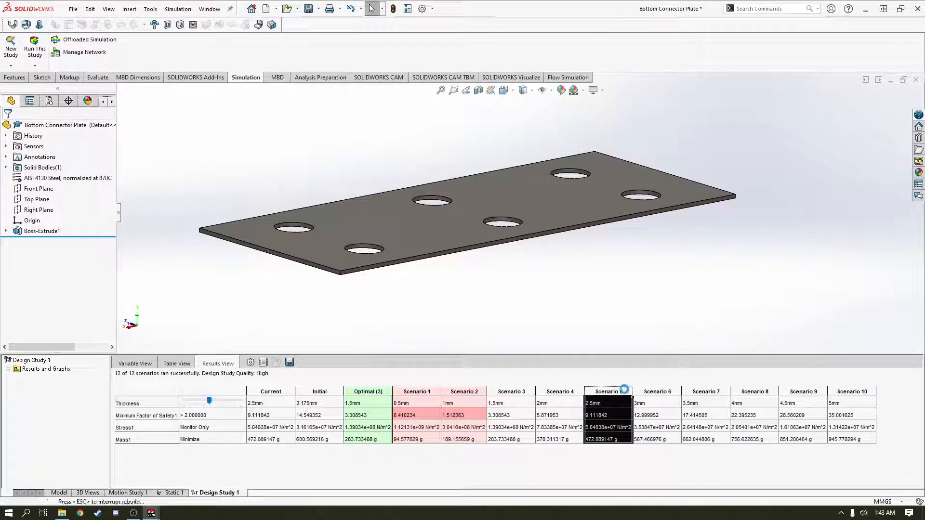
click(661, 392)
click(706, 391)
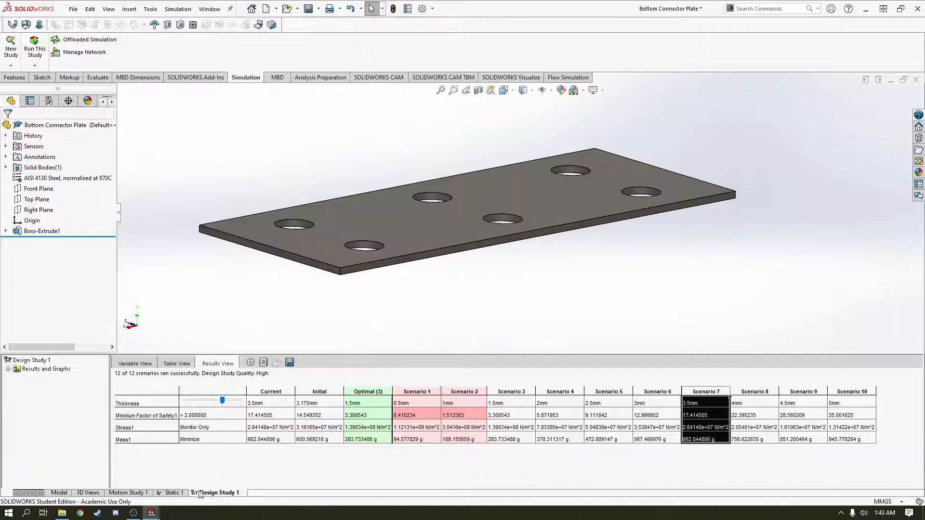
Check the plate in the Static 1 study, and compare Scenario 10 with the Optimal (3) result in the design study.
click(173, 493)
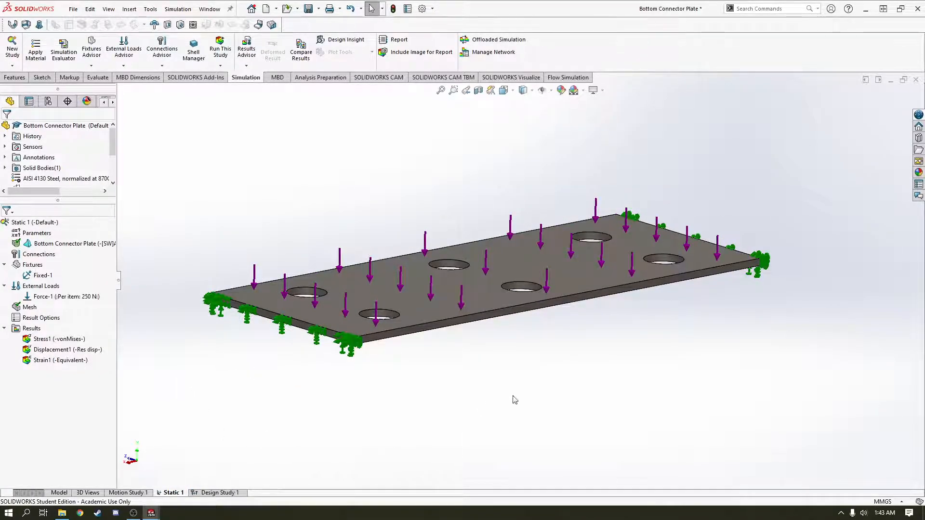
click(221, 493)
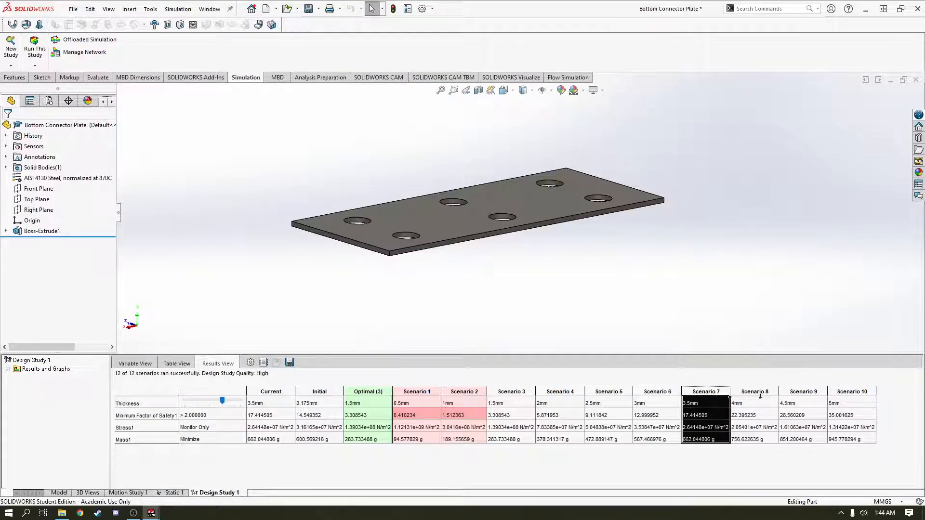
click(858, 391)
click(370, 392)
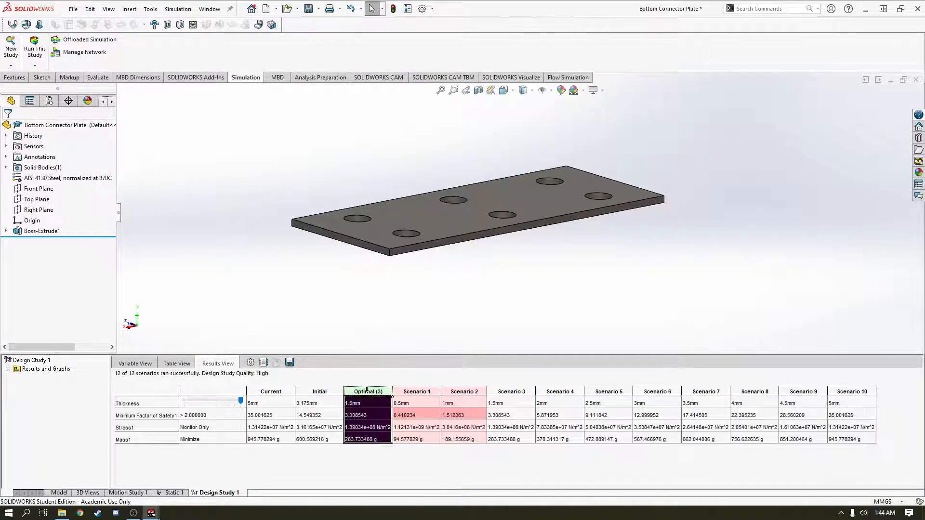
Show the Strain1 (-Equivalent-) plot in the Static 1 study and examine the deformed plate from several angles.
click(178, 493)
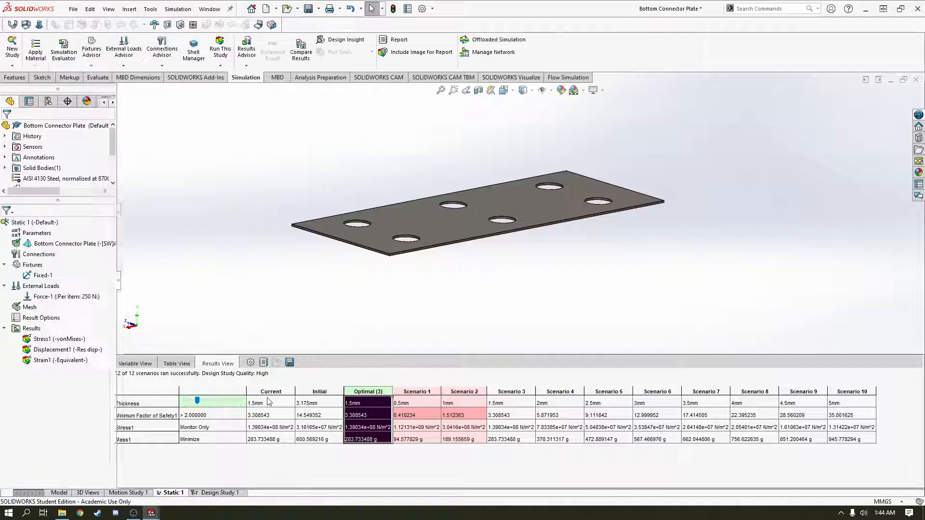
scroll(368, 343, down, 3)
middle_drag(361, 335, 311, 333)
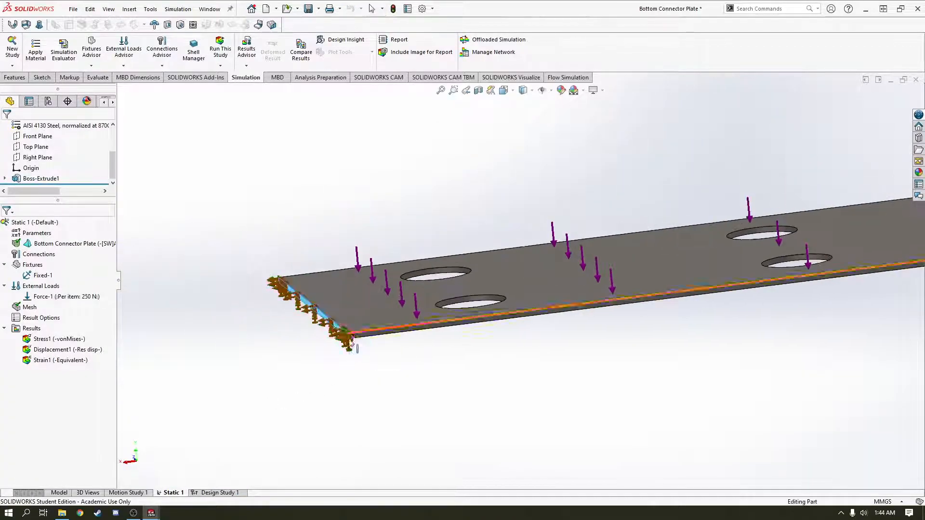
click(219, 492)
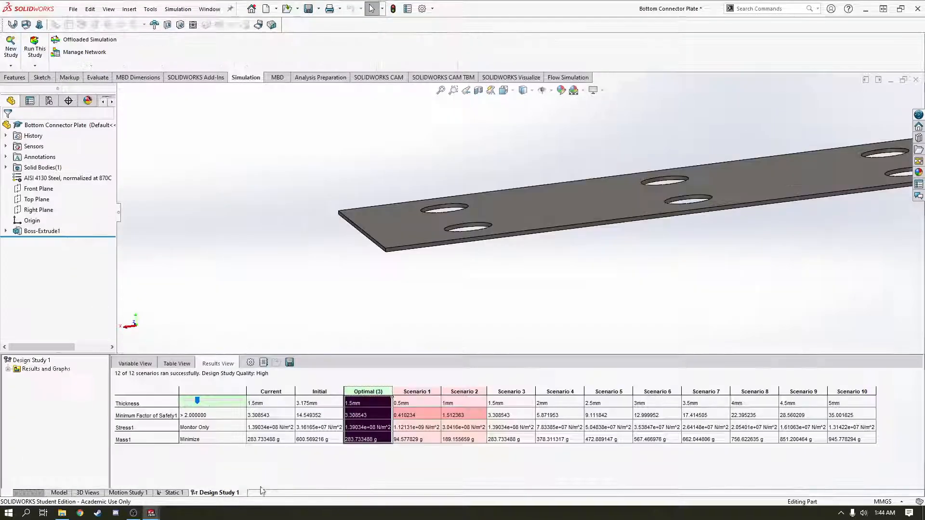
click(180, 493)
right_click(67, 361)
click(100, 371)
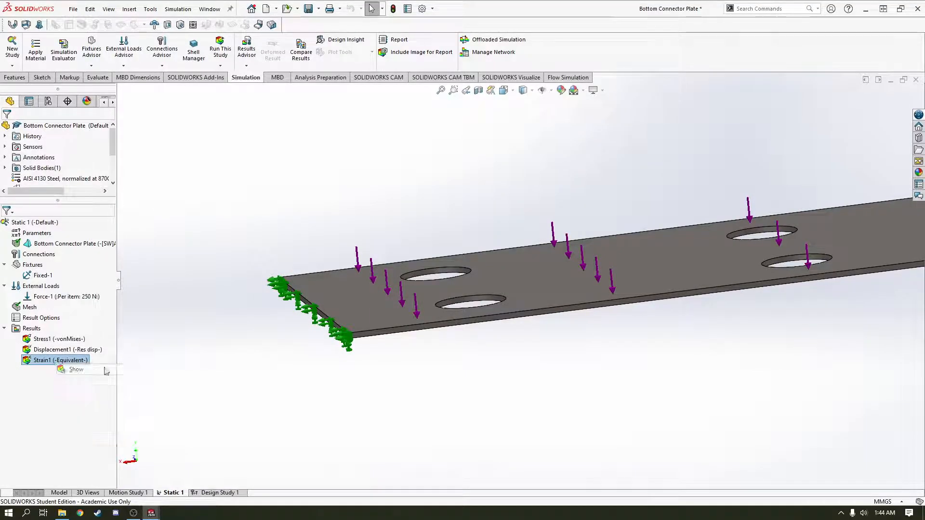
middle_drag(424, 366, 673, 329)
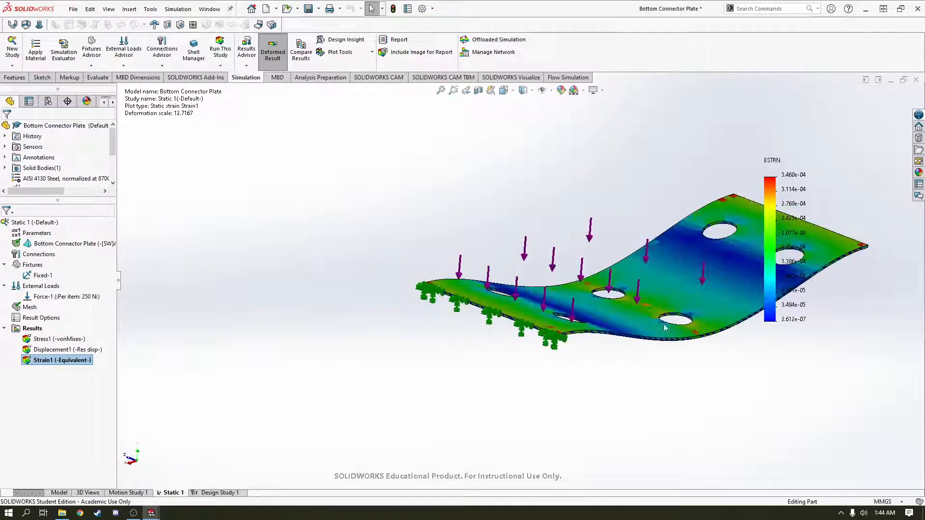
scroll(717, 263, up, 3)
scroll(720, 260, down, 4)
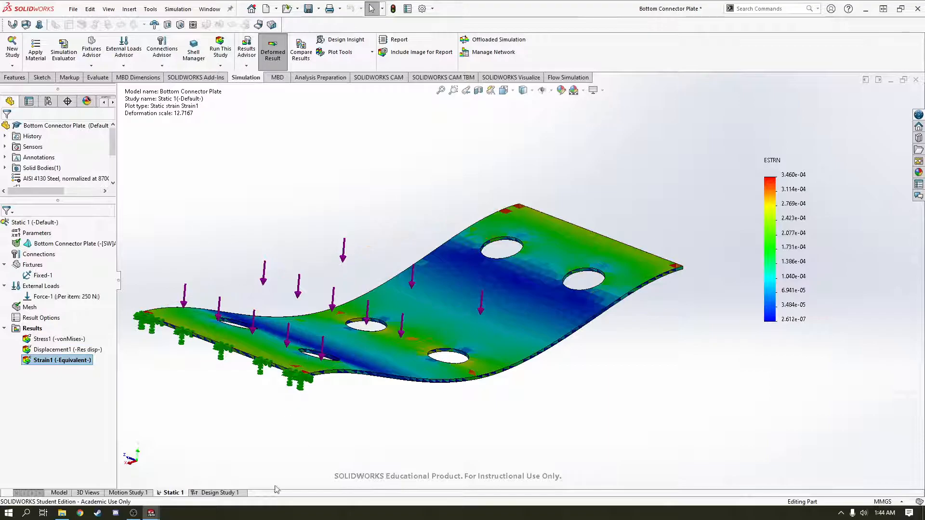
Compare the Initial design with the Optimal (3) result in Design Study 1, leaving the optimal one applied to the plate.
click(220, 493)
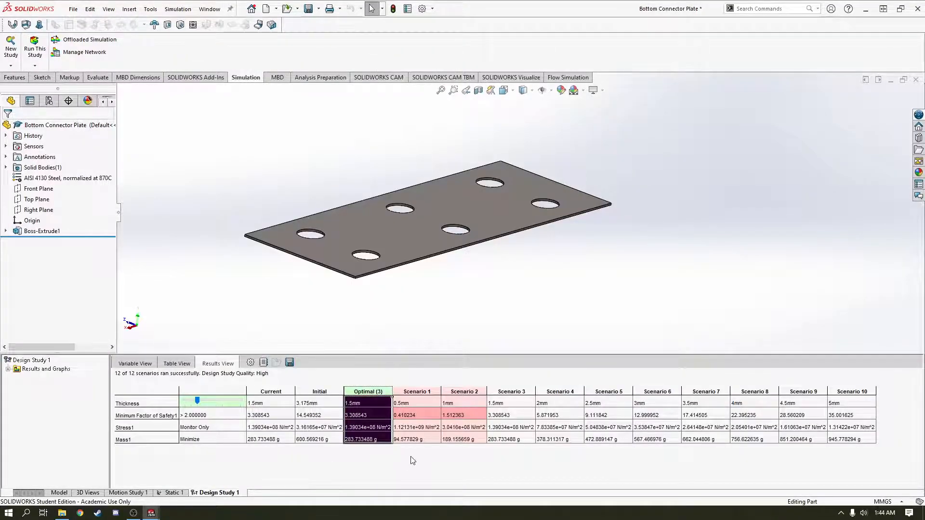
click(308, 392)
click(378, 393)
scroll(328, 269, down, 3)
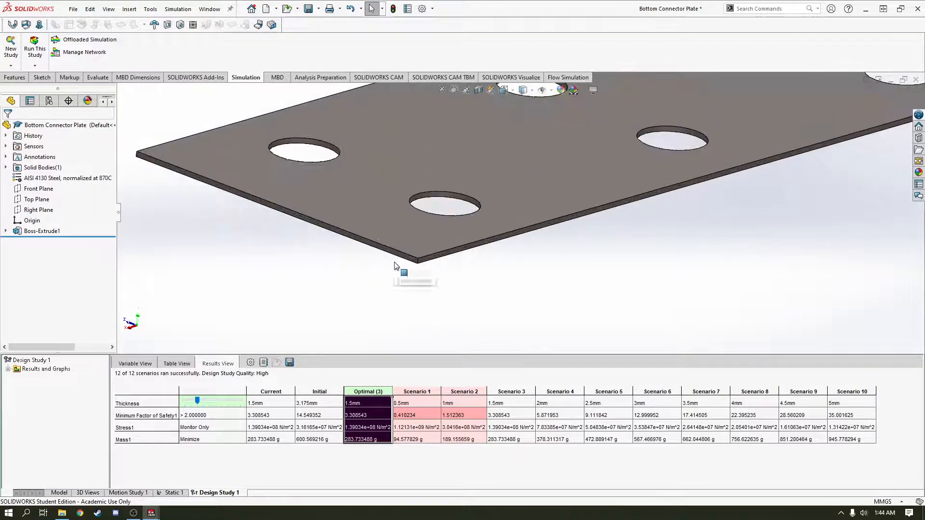
scroll(482, 241, up, 3)
scroll(611, 139, down, 3)
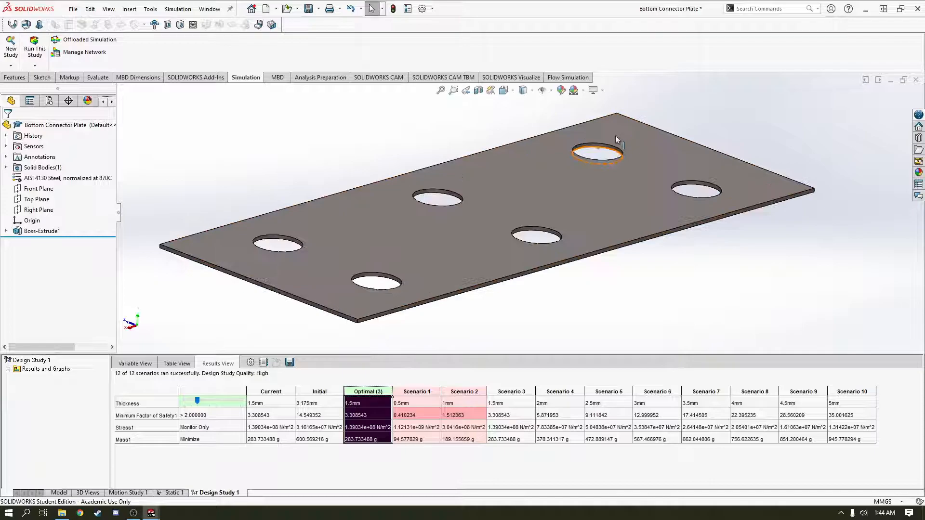
mouse_move(379, 284)
middle_down()
mouse_move(348, 272)
mouse_move(391, 279)
middle_up()
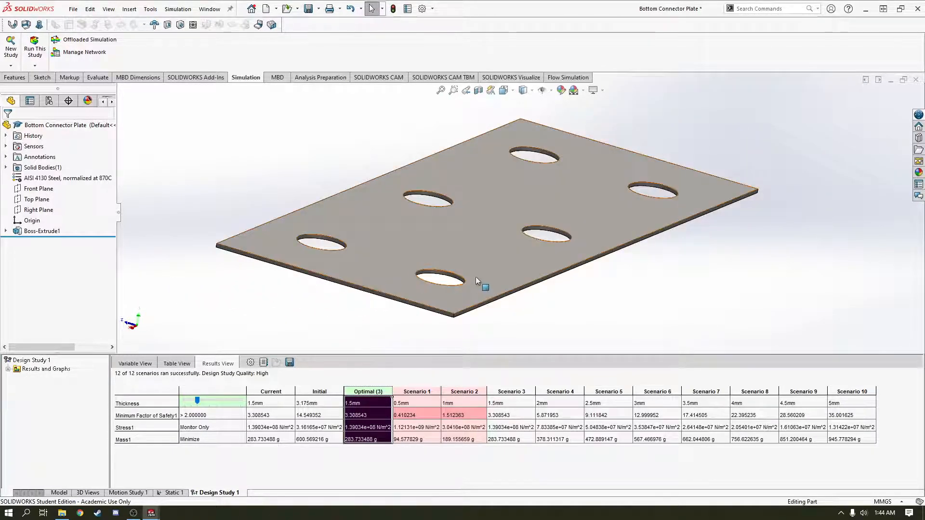
middle_drag(475, 281, 422, 285)
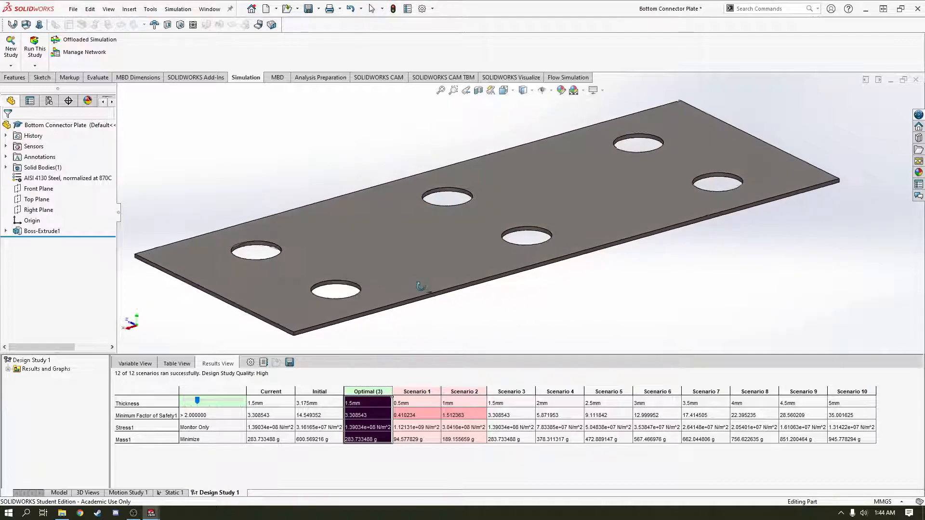
key(z)
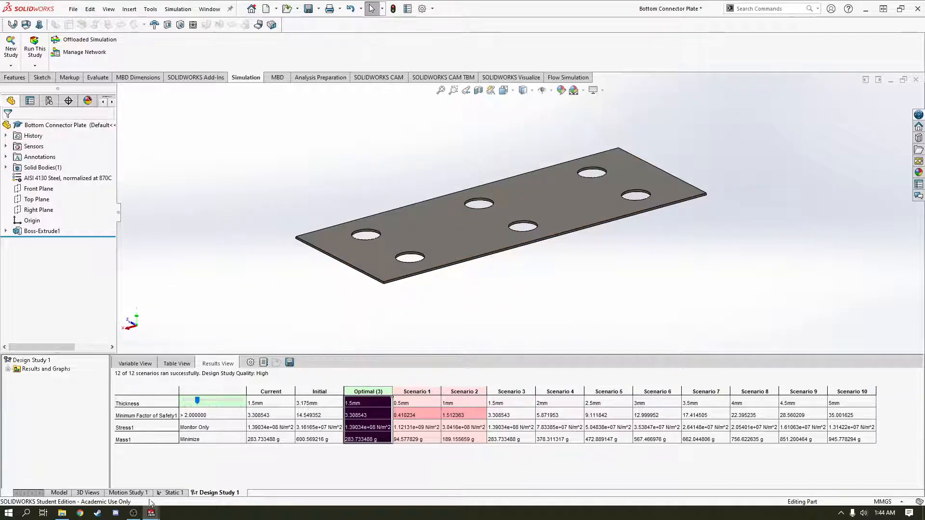
click(134, 513)
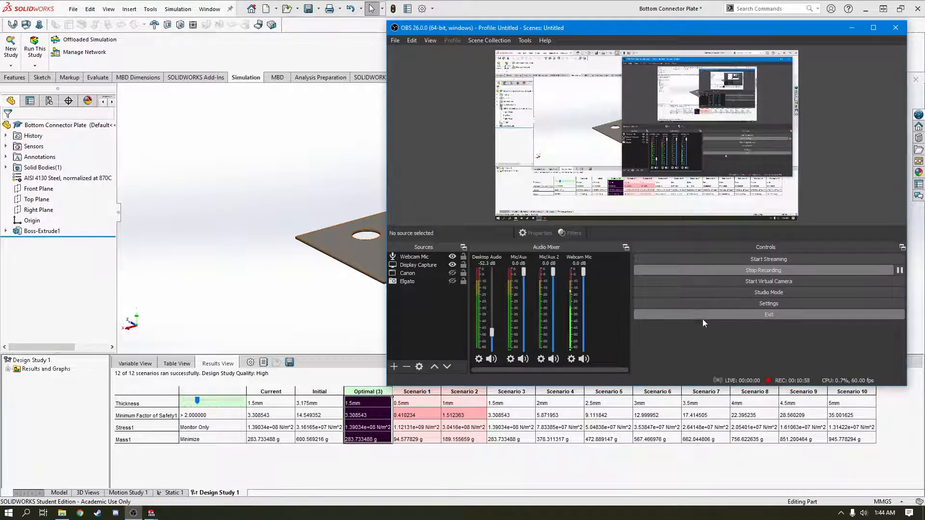